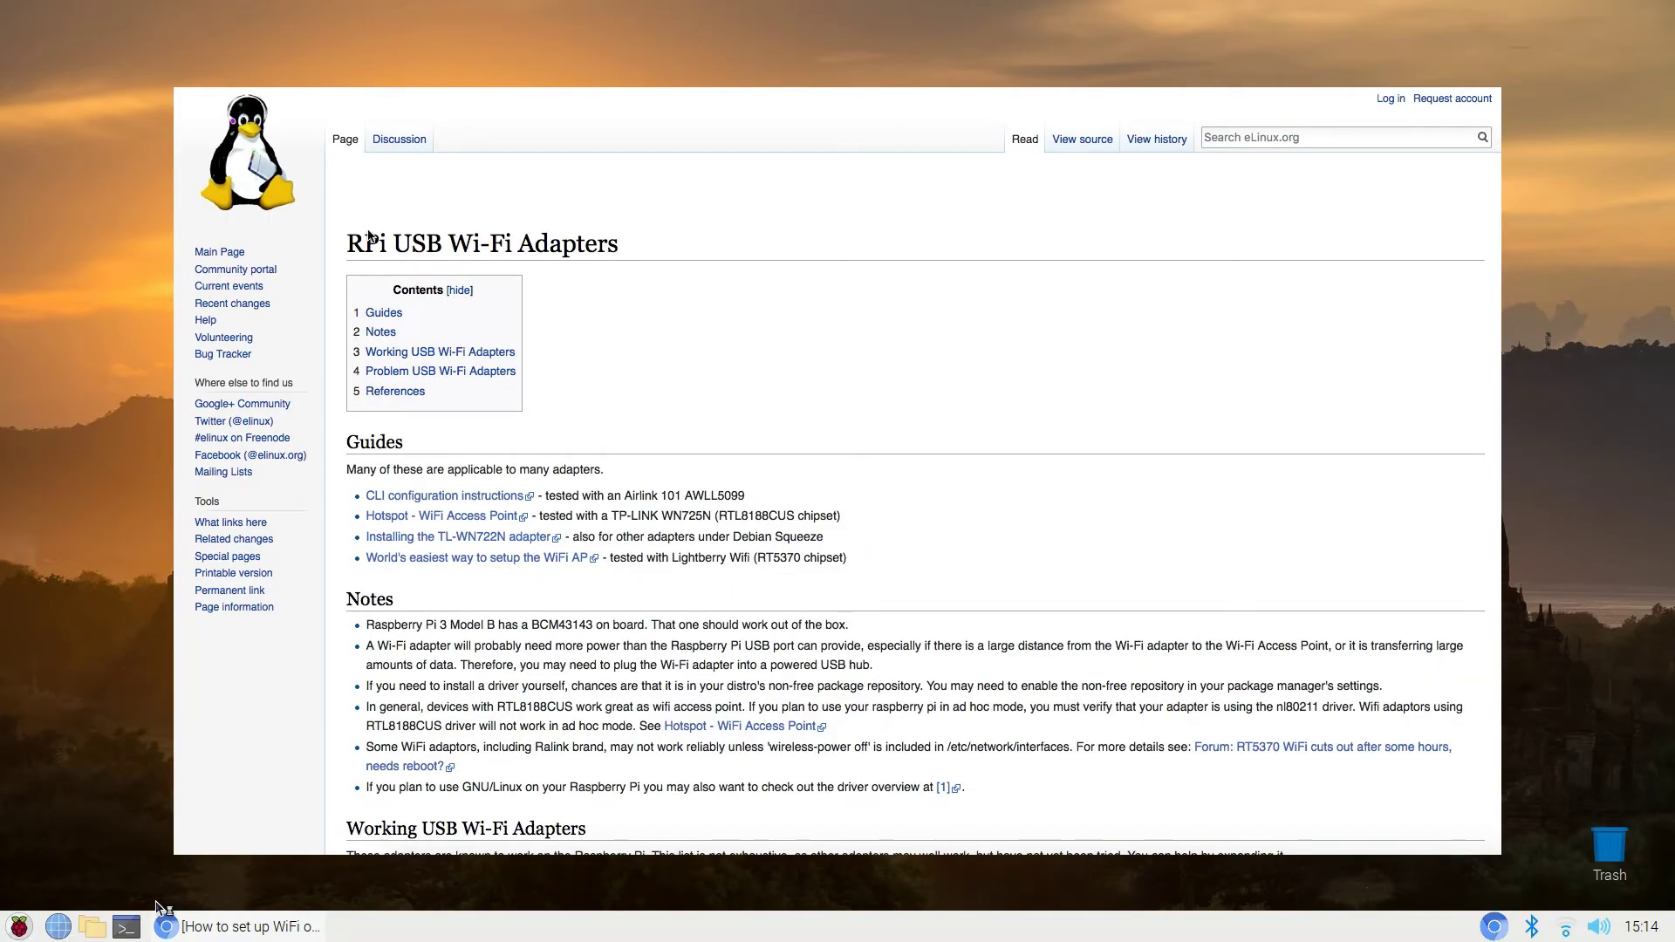
- Highlight the words 'USB Wi-Fi Adapters' in the wiki page title, then deselect them
left_click(394, 237)
left_click_drag(394, 237, 624, 232)
left_click(656, 241)
- Scroll down through the Working USB Wi-Fi Adapters table on the eLinux.org page
scroll(735, 397, "down", 4)
scroll(739, 403, "down", 5)
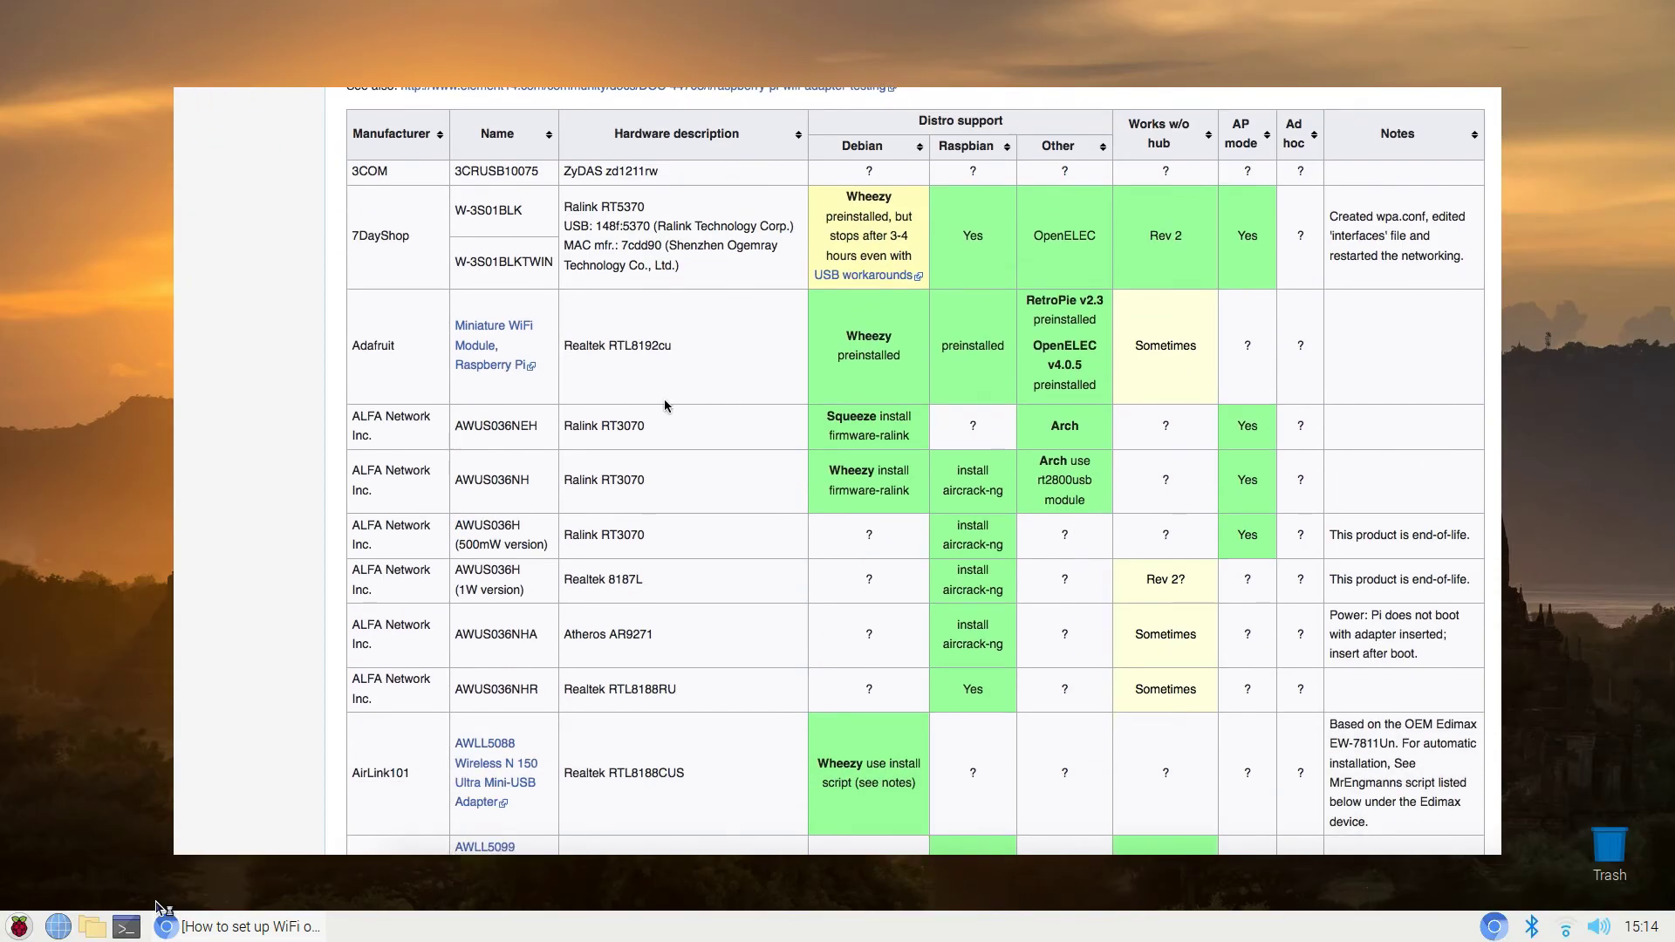
scroll(666, 401, "down", 3)
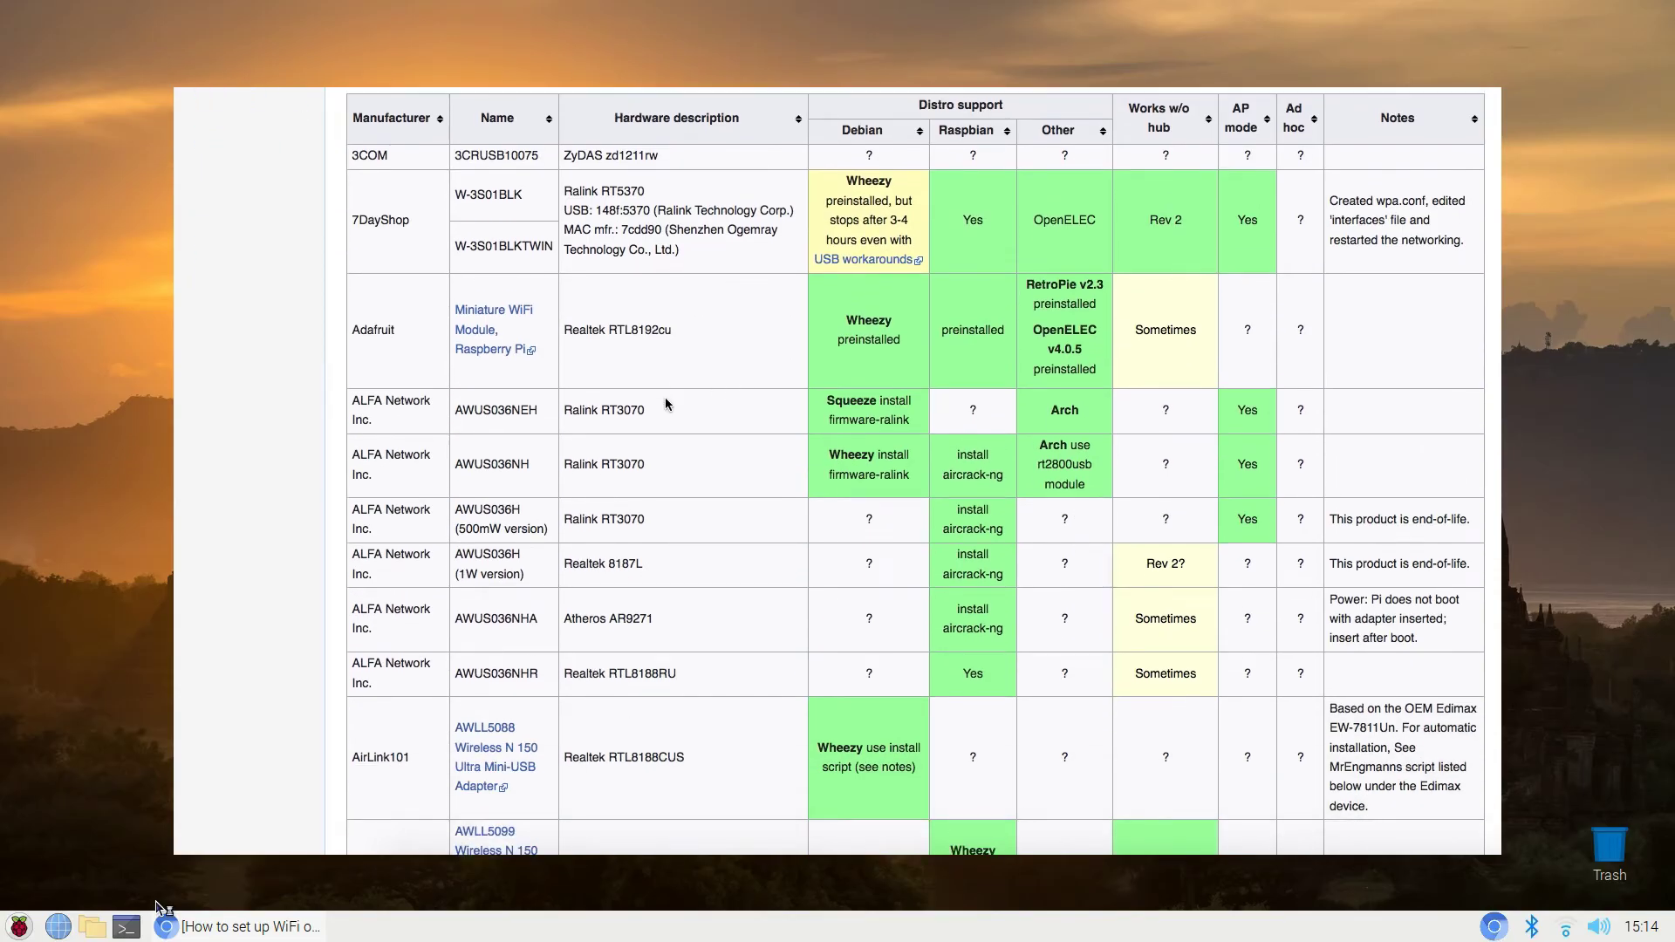
scroll(666, 403, "down", 1)
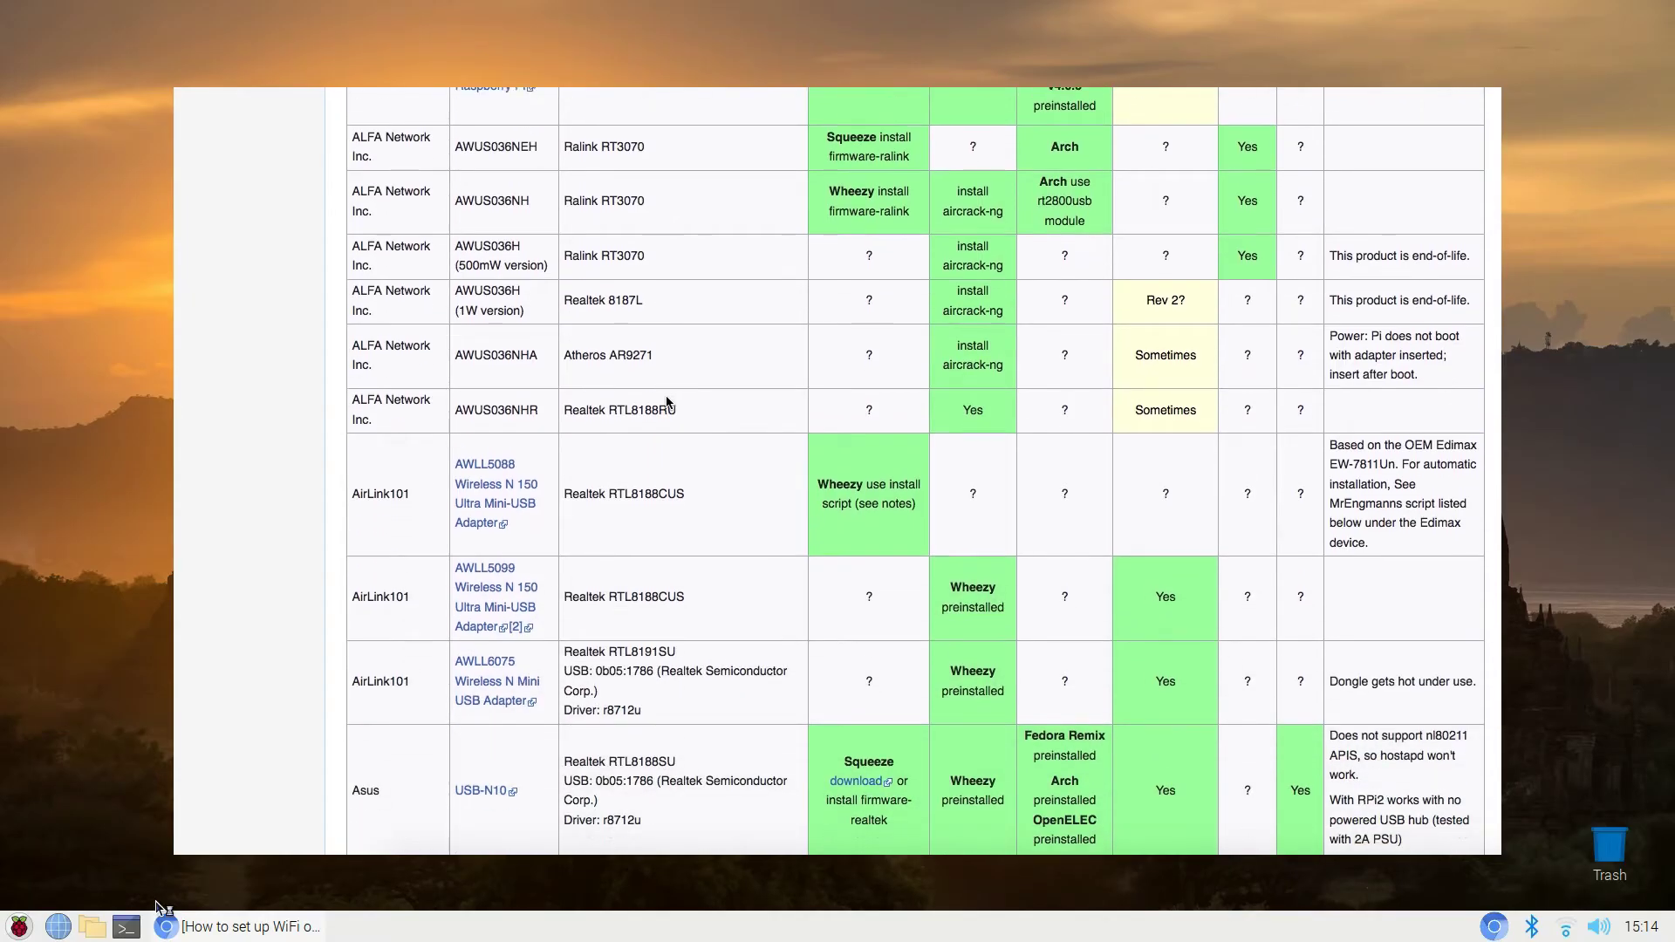
scroll(667, 402, "down", 3)
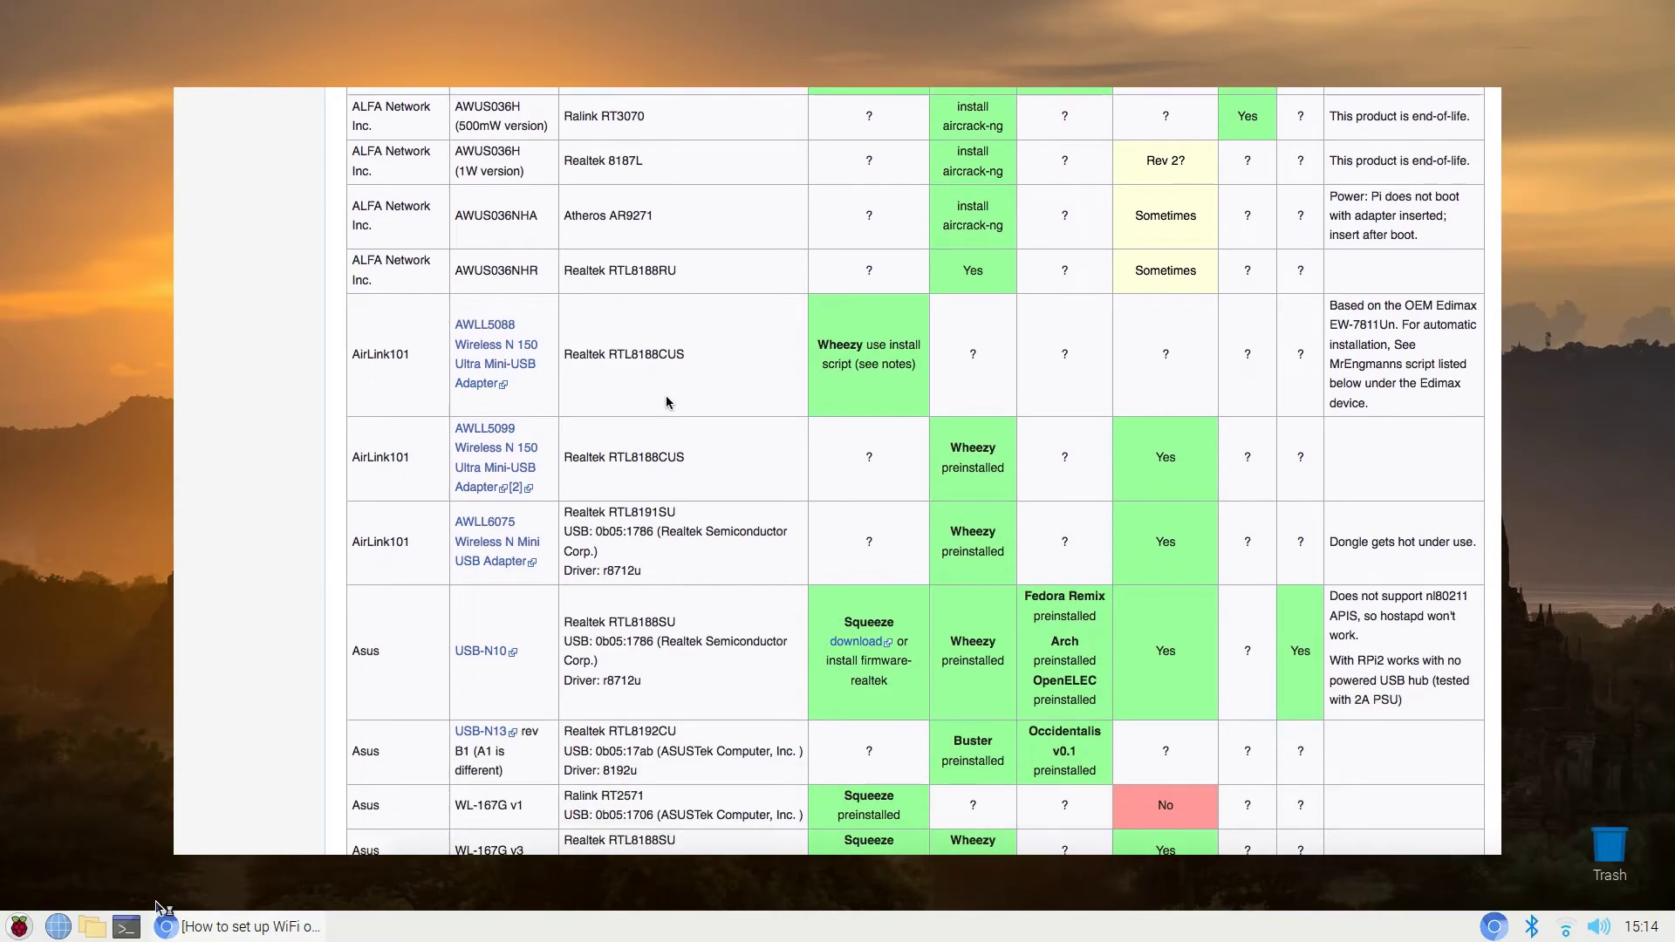
scroll(666, 402, "down", 2)
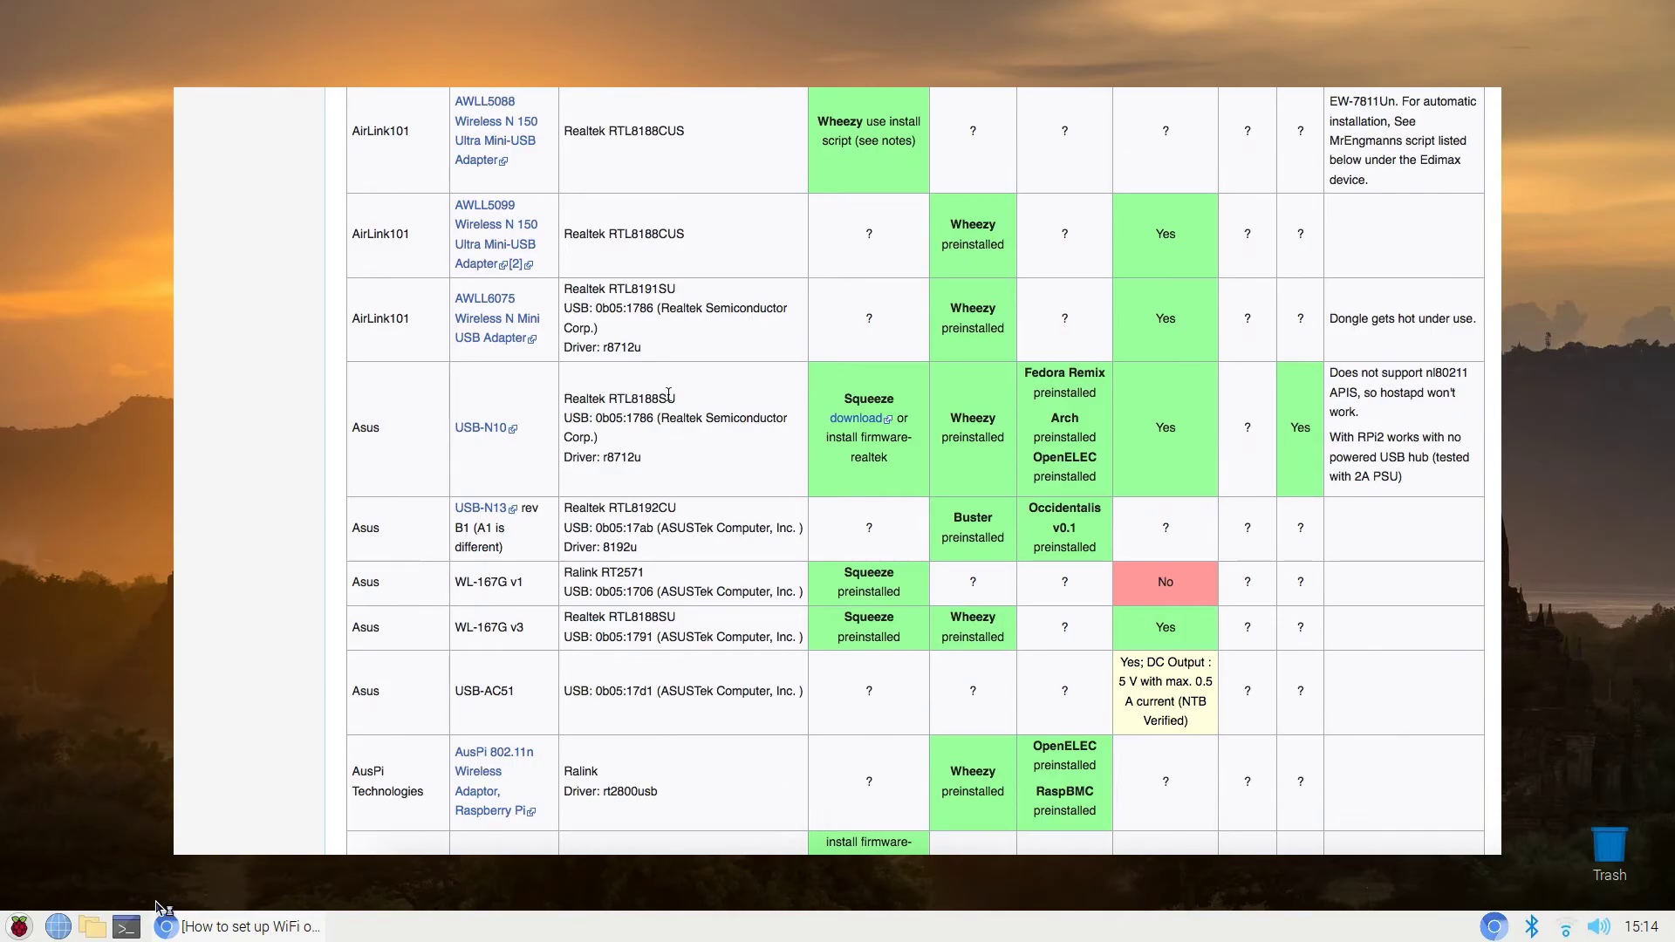
scroll(669, 395, "down", 2)
scroll(672, 398, "down", 10)
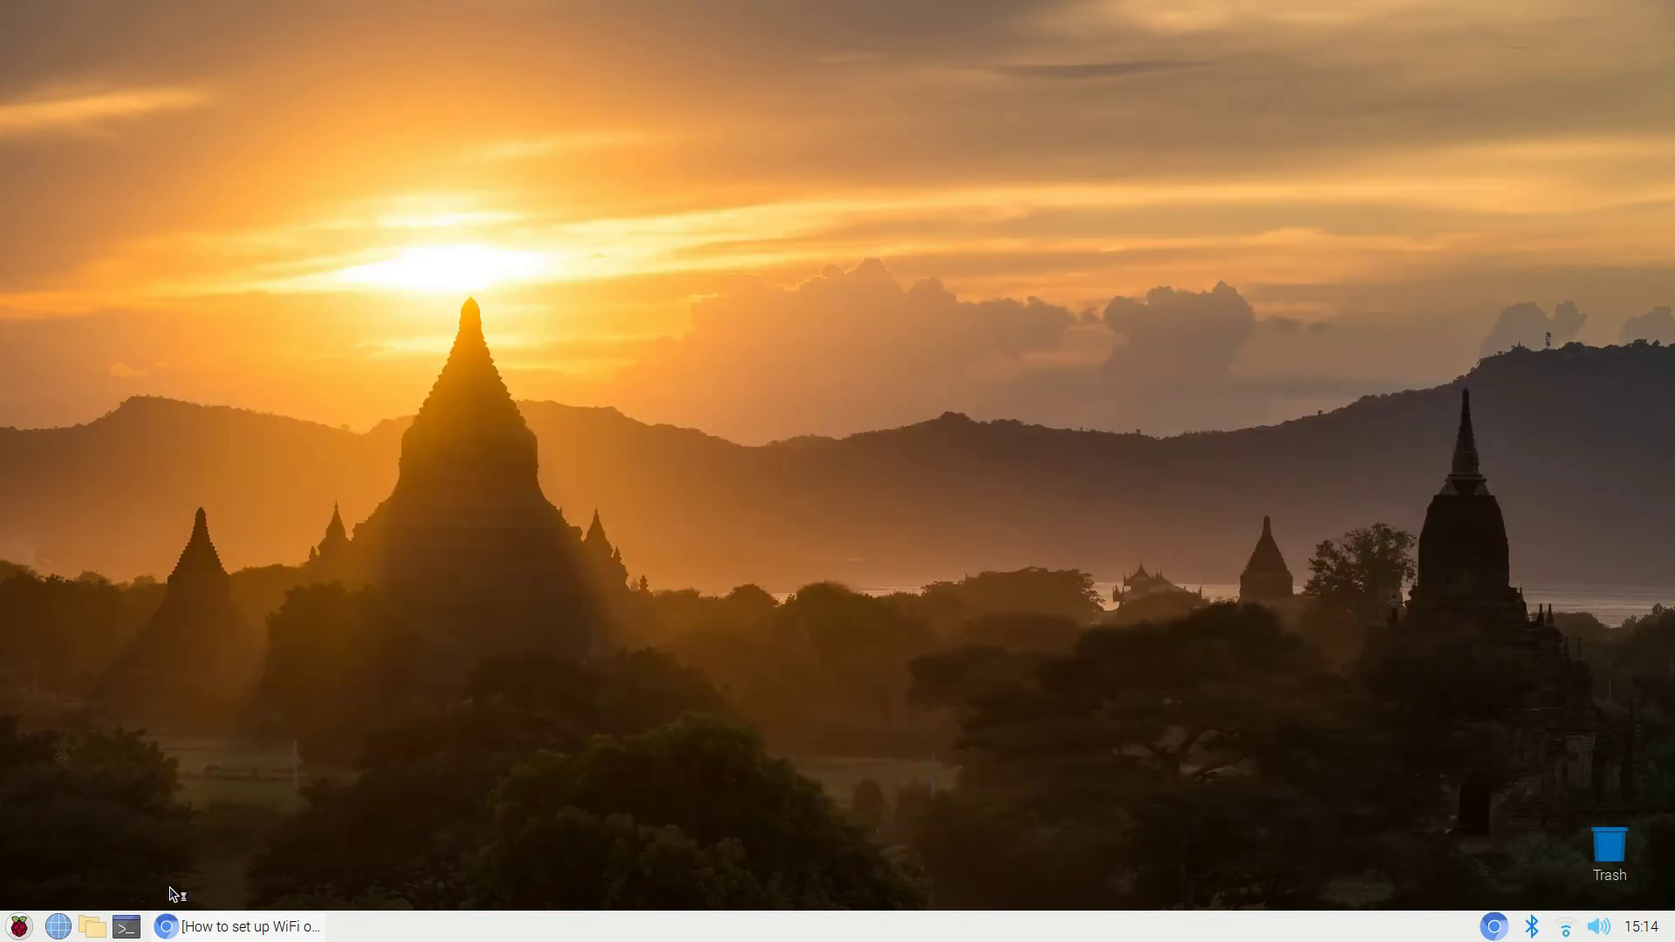
- Open a new terminal with Ctrl+Alt+T, move it to the upper left and enlarge it
key("ctrl+alt+t")
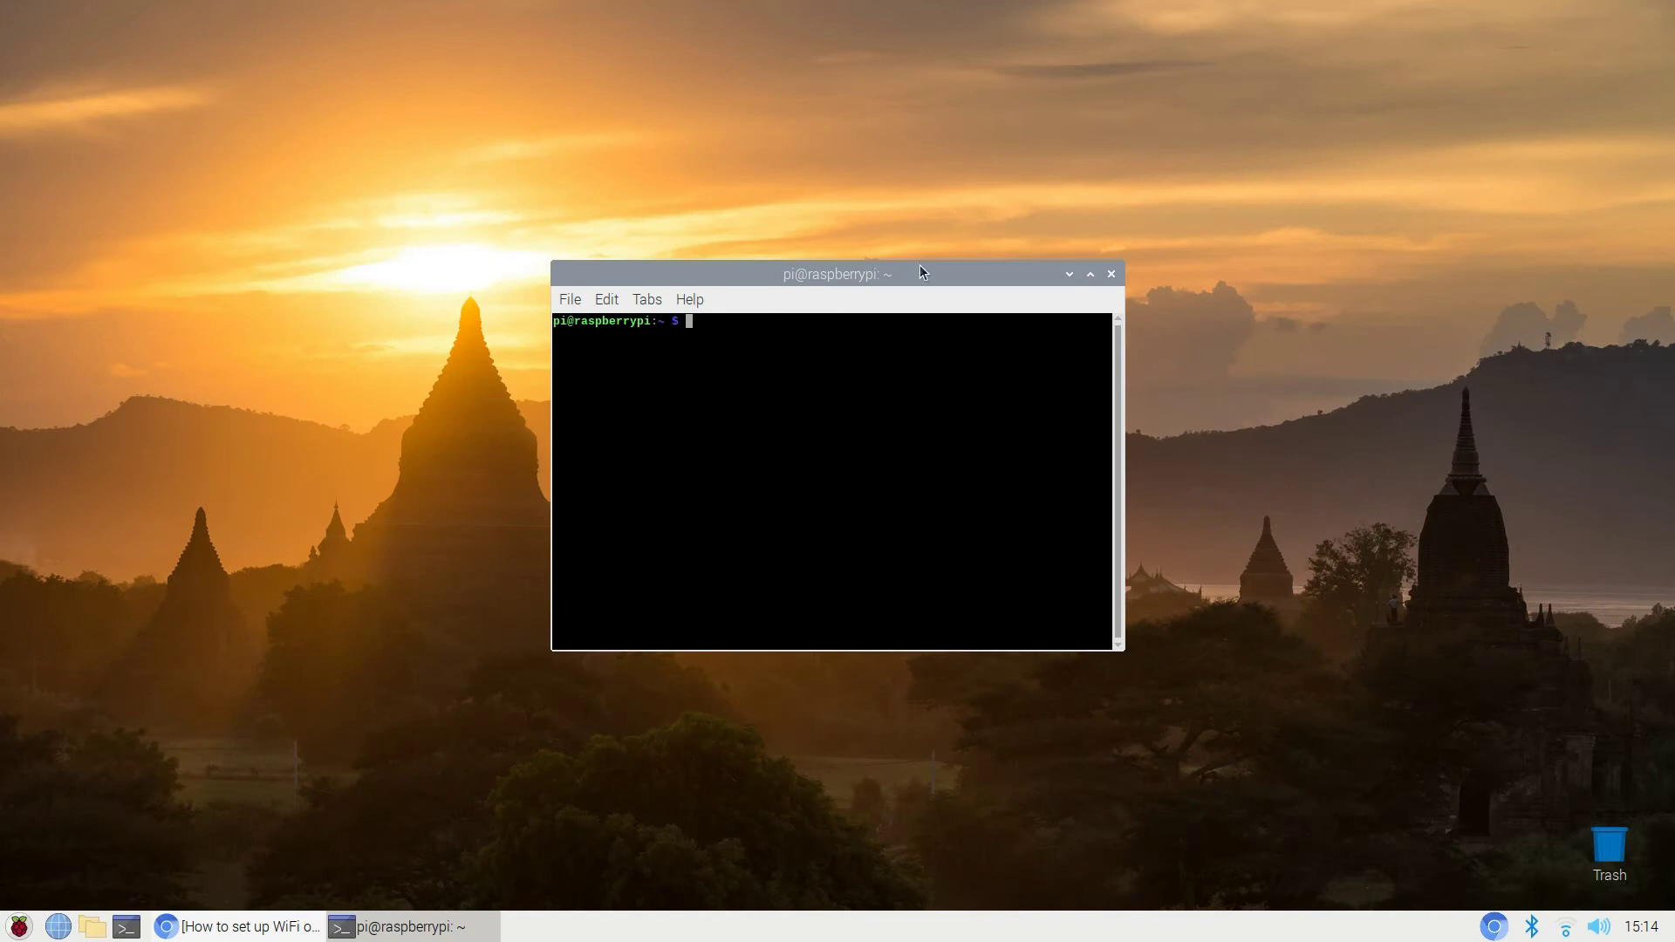
left_click_drag(920, 264, 590, 154)
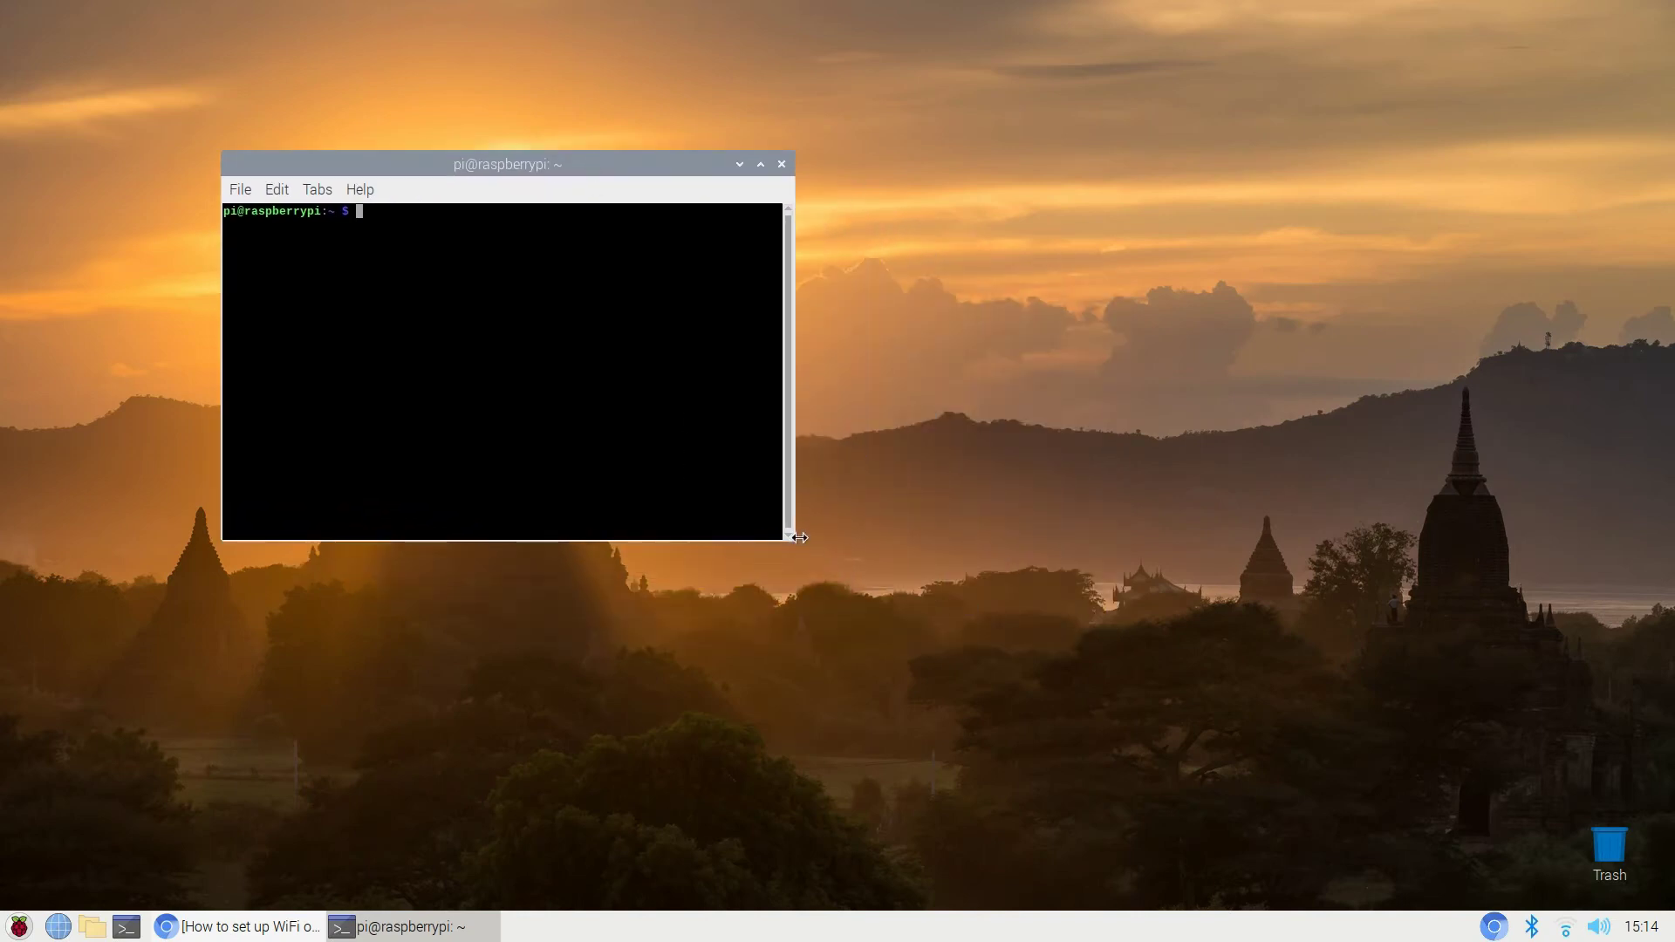
left_click_drag(800, 538, 1087, 746)
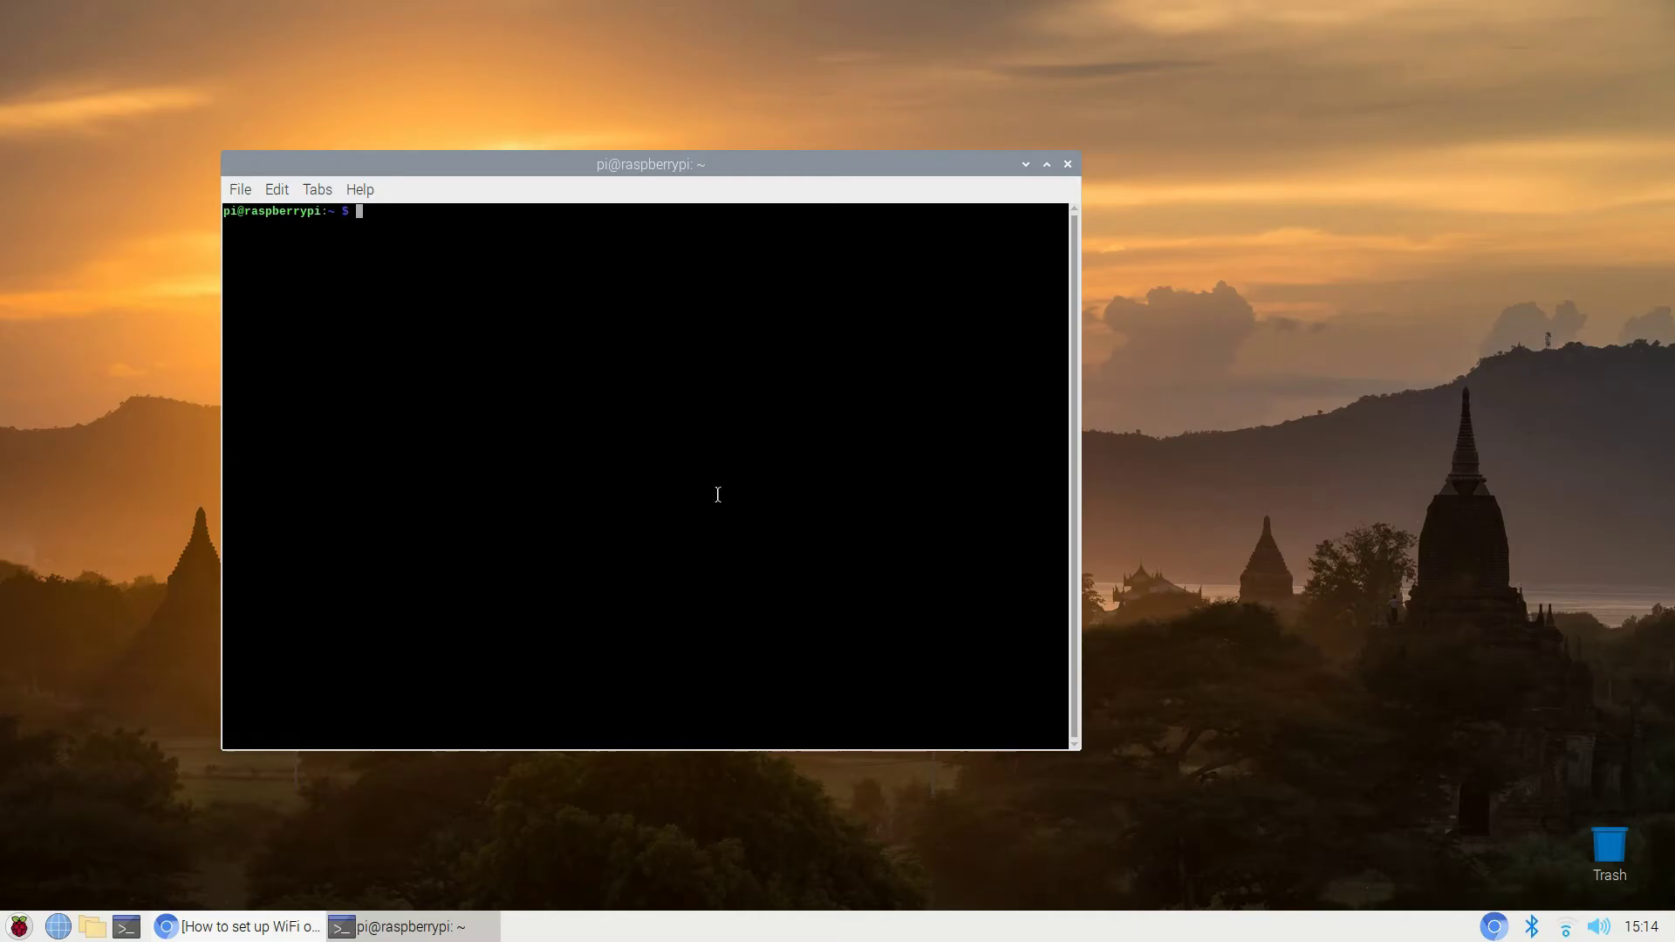
- Paste and run ifconfig to list eth0, lo and wlan1 with their addresses
right_click(707, 401)
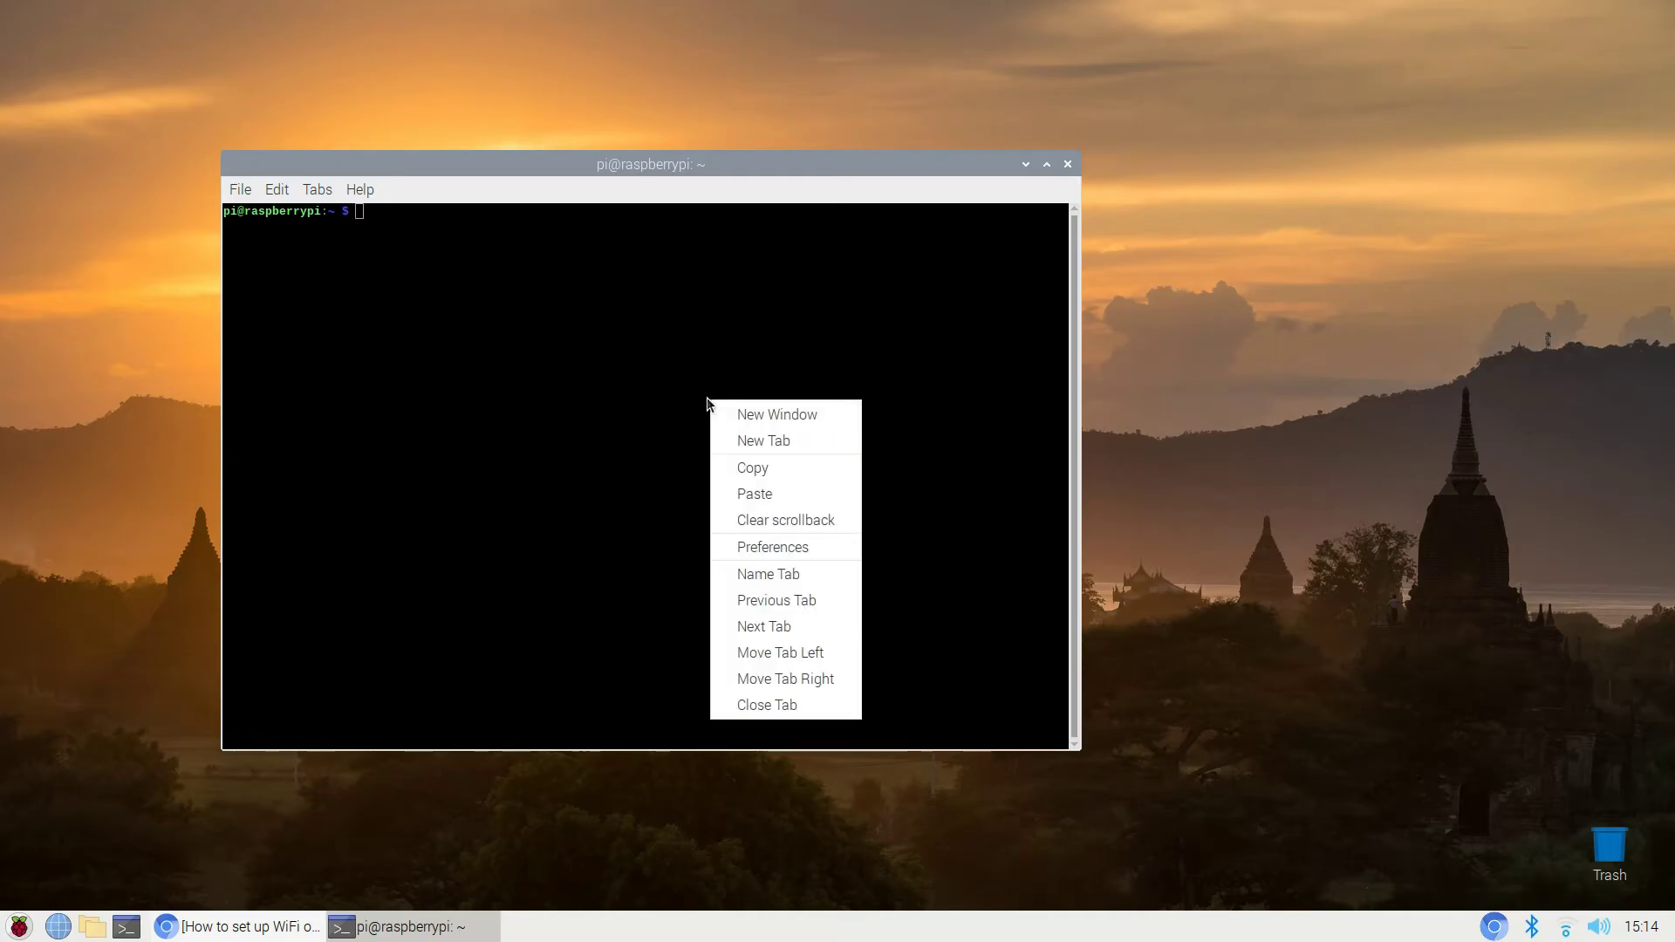
left_click(798, 494)
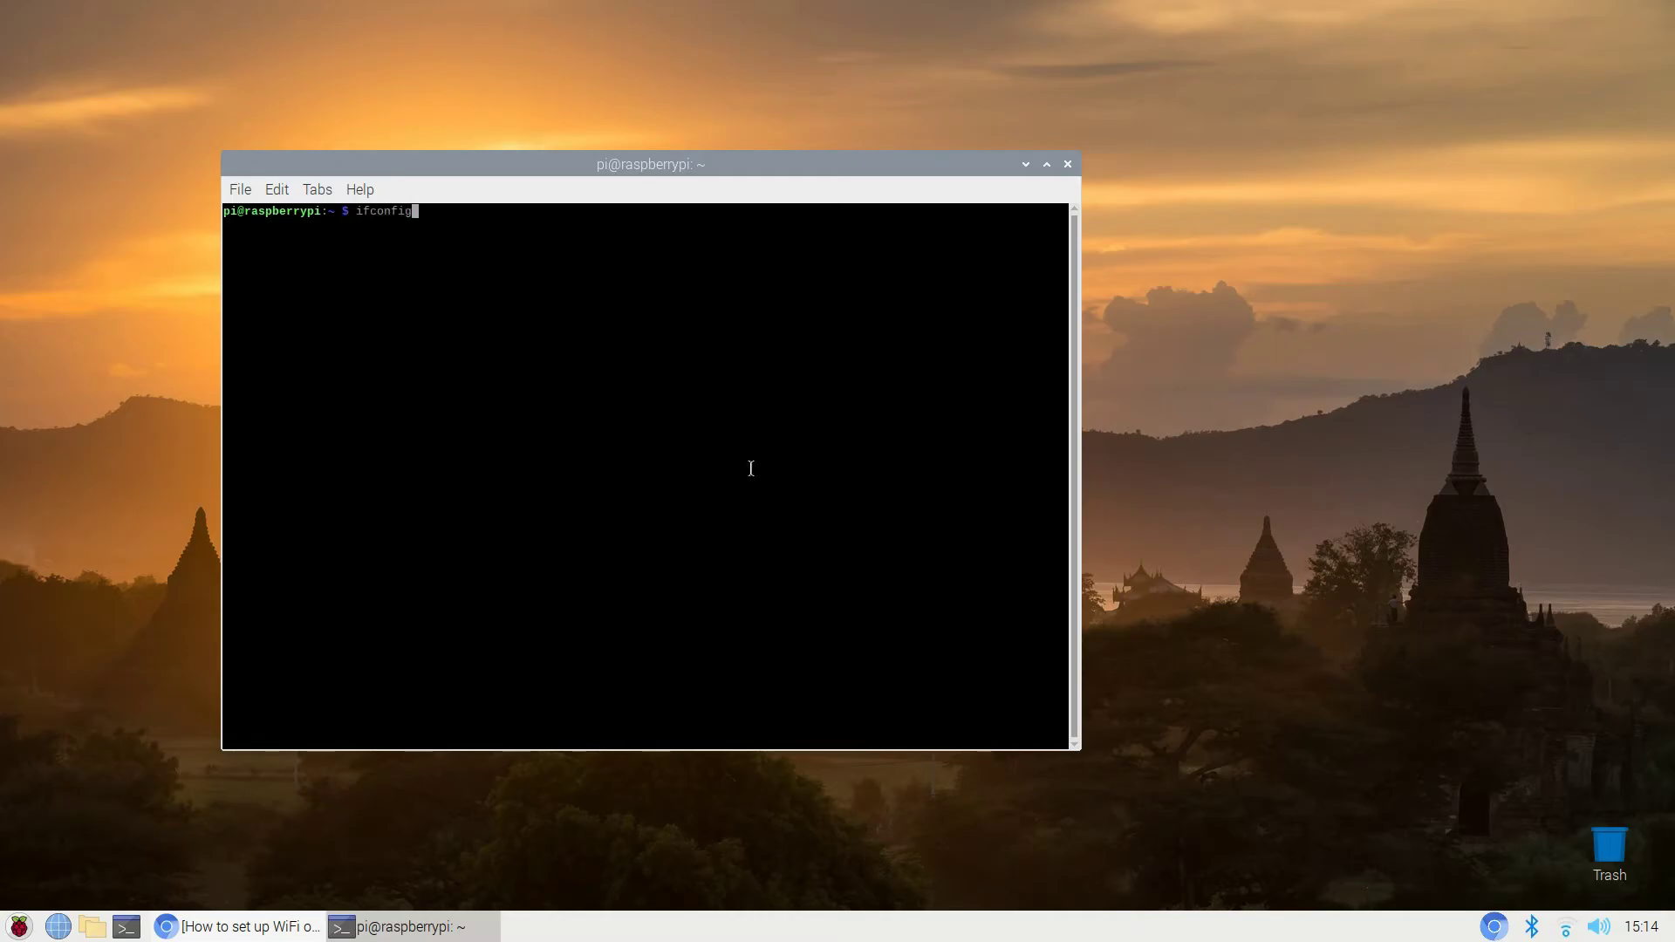
key("Return")
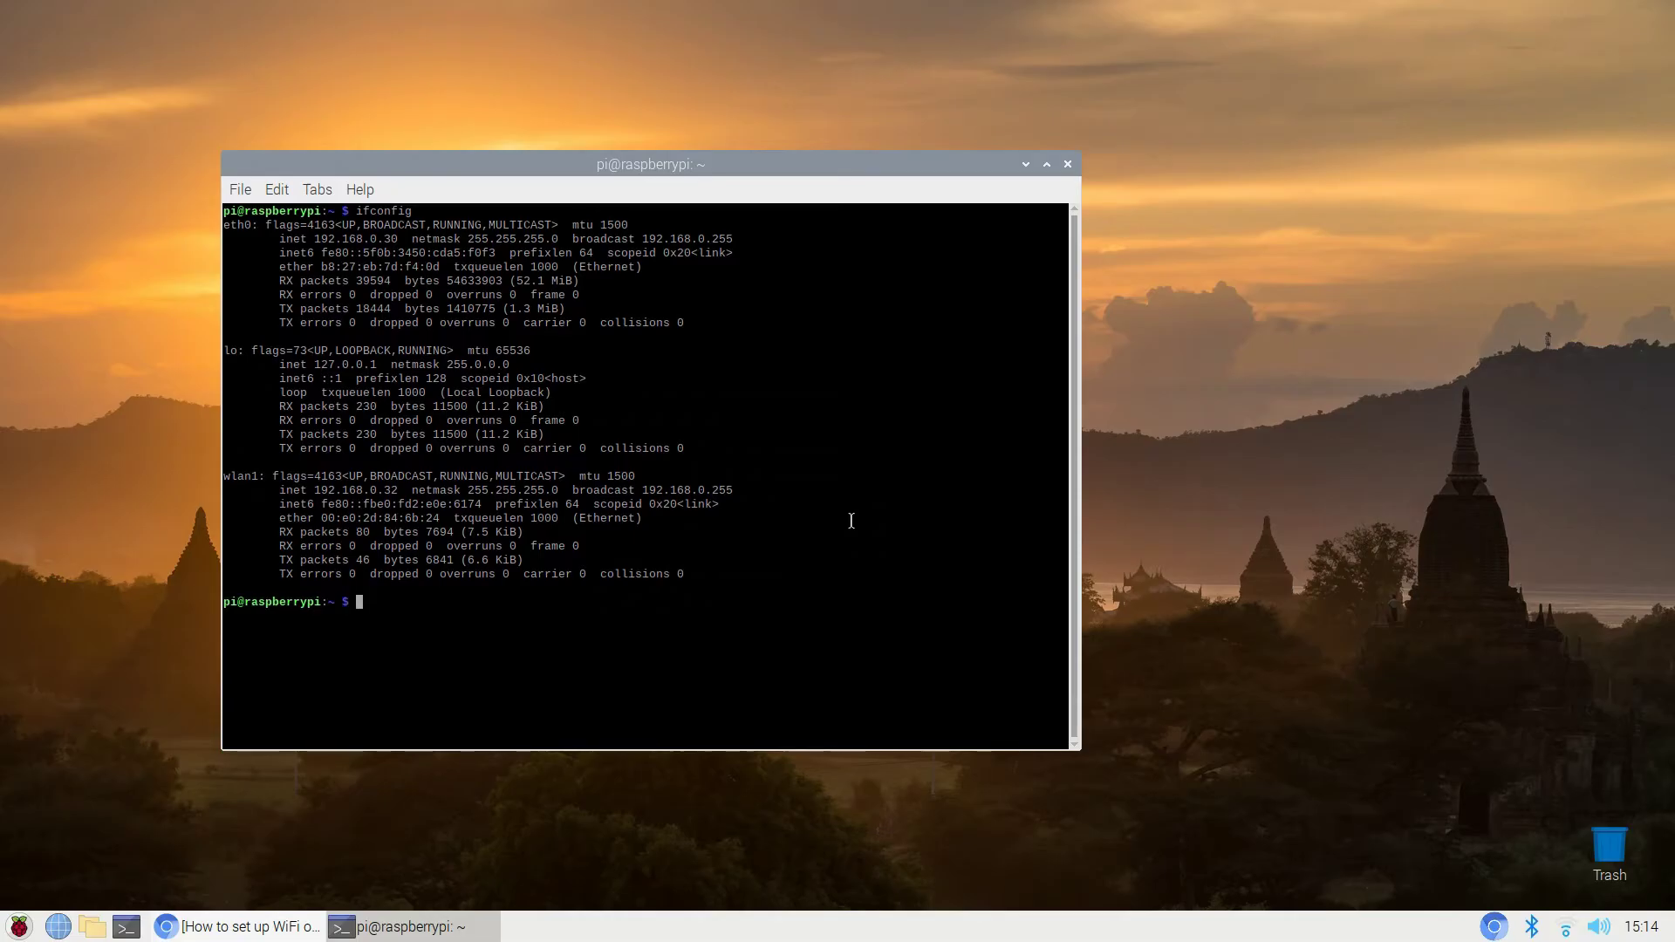
- Run sudo lsusb to reveal the Ralink MT7601U Wireless Adapter among USB devices
right_click(784, 609)
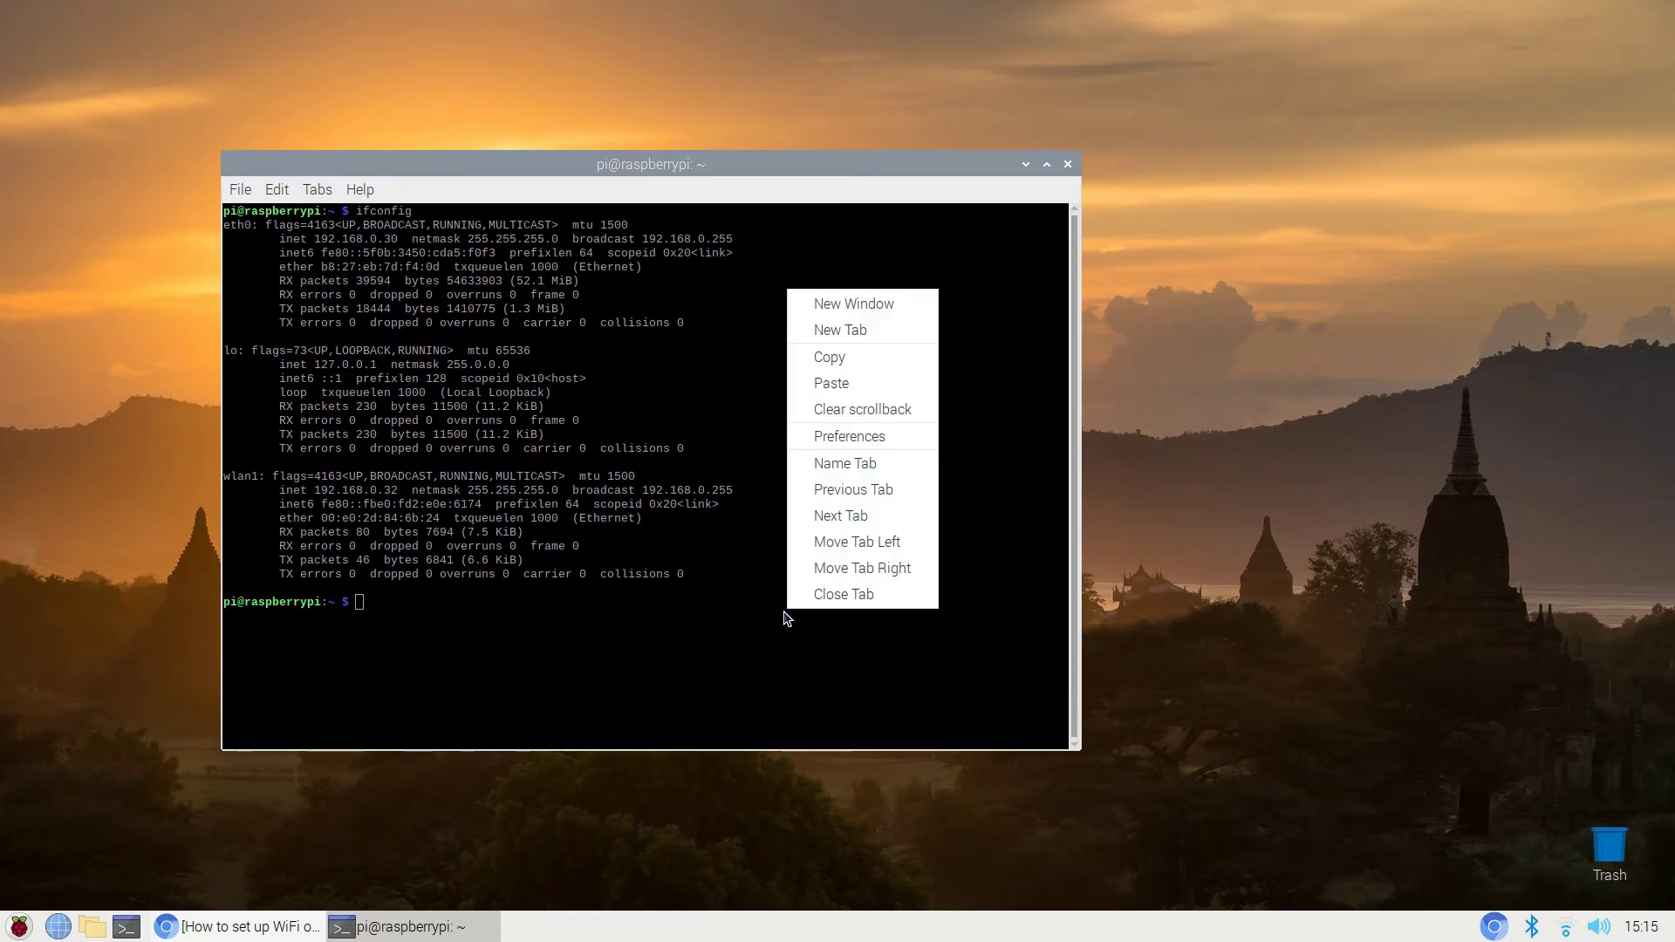
left_click(888, 384)
key("Return")
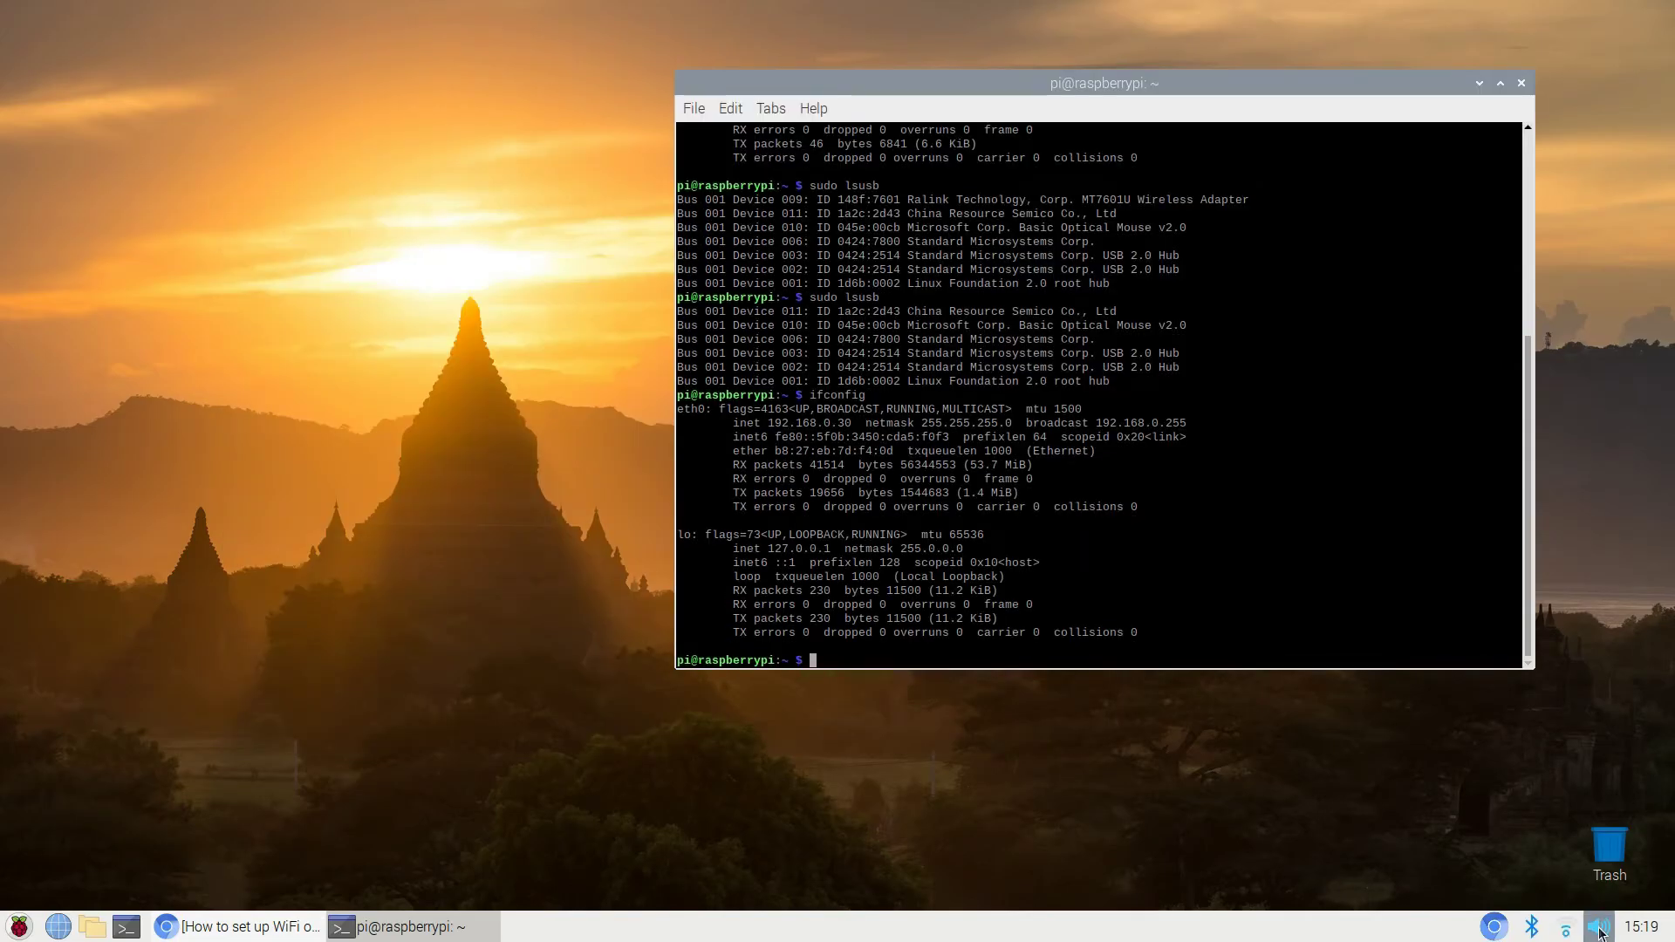
mouse_move(1576, 933)
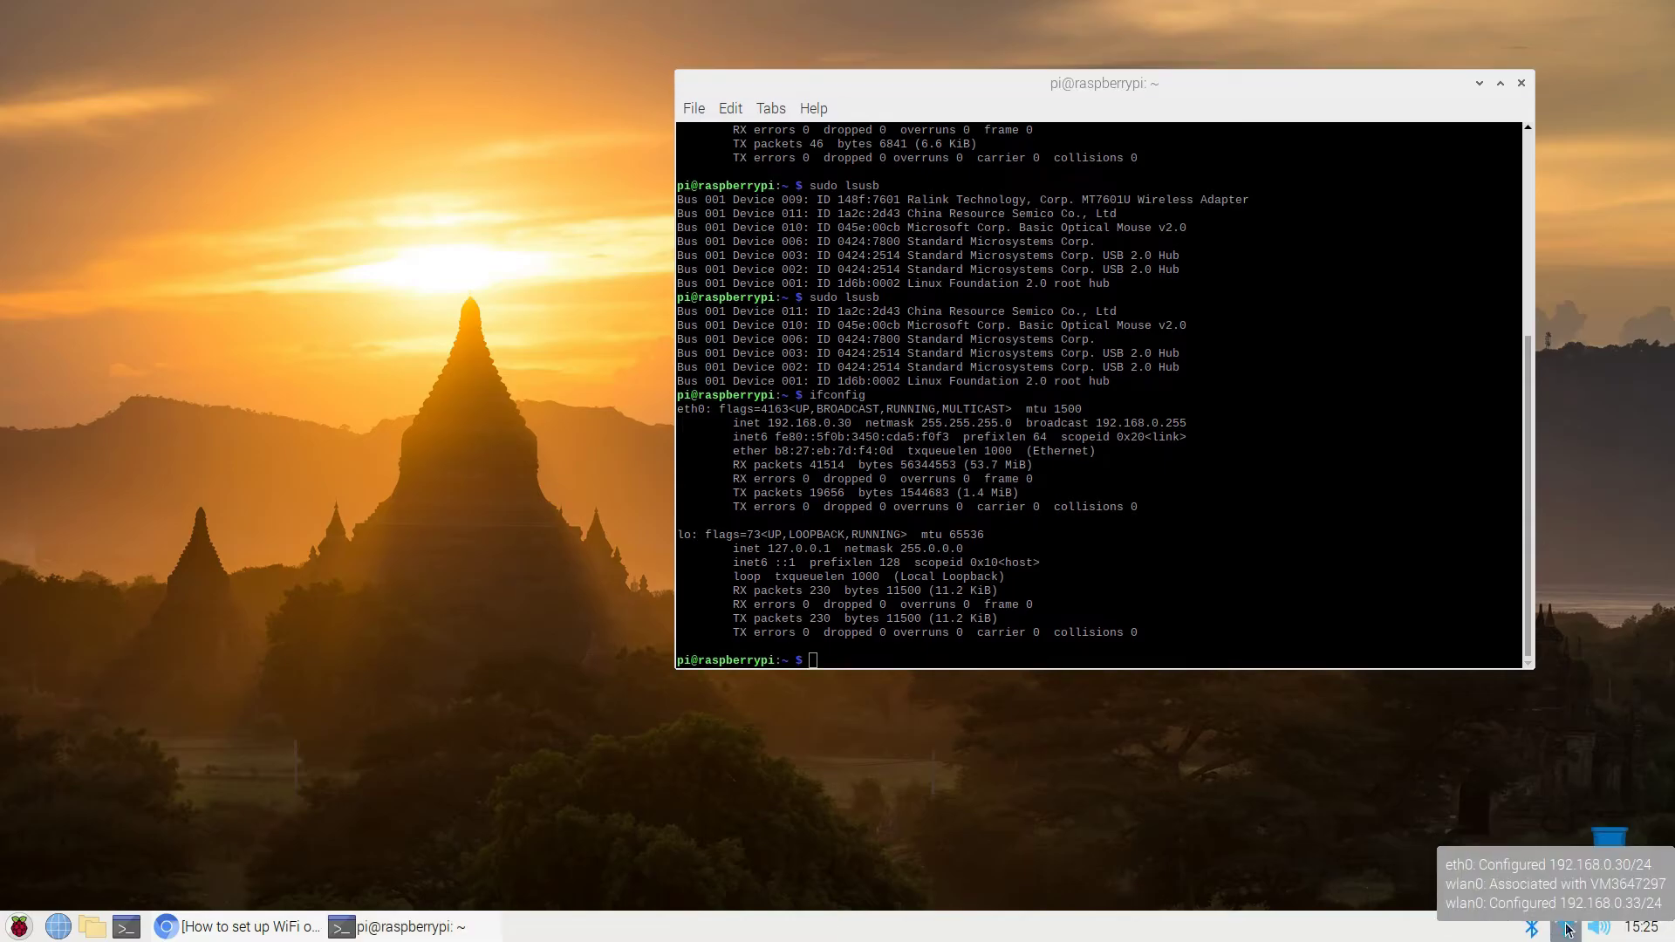
- Check the nearby Wi-Fi networks list, then open Wireless & Wired Network Settings from the tray icon
left_click(1567, 930)
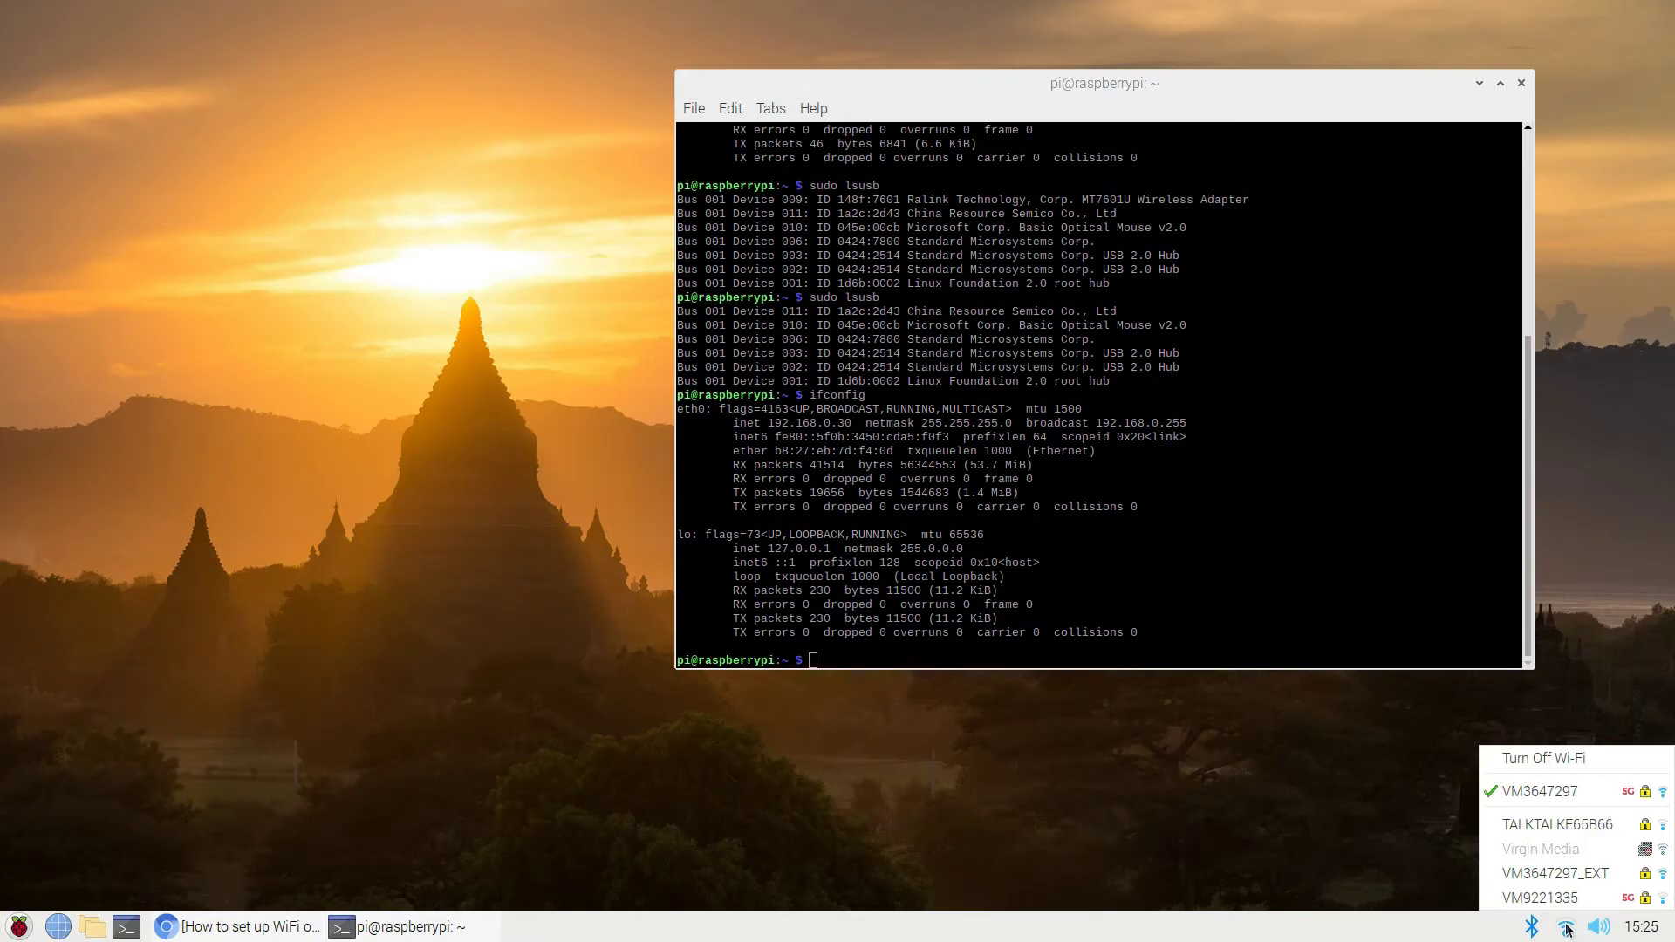
left_click(1567, 929)
right_click(1568, 930)
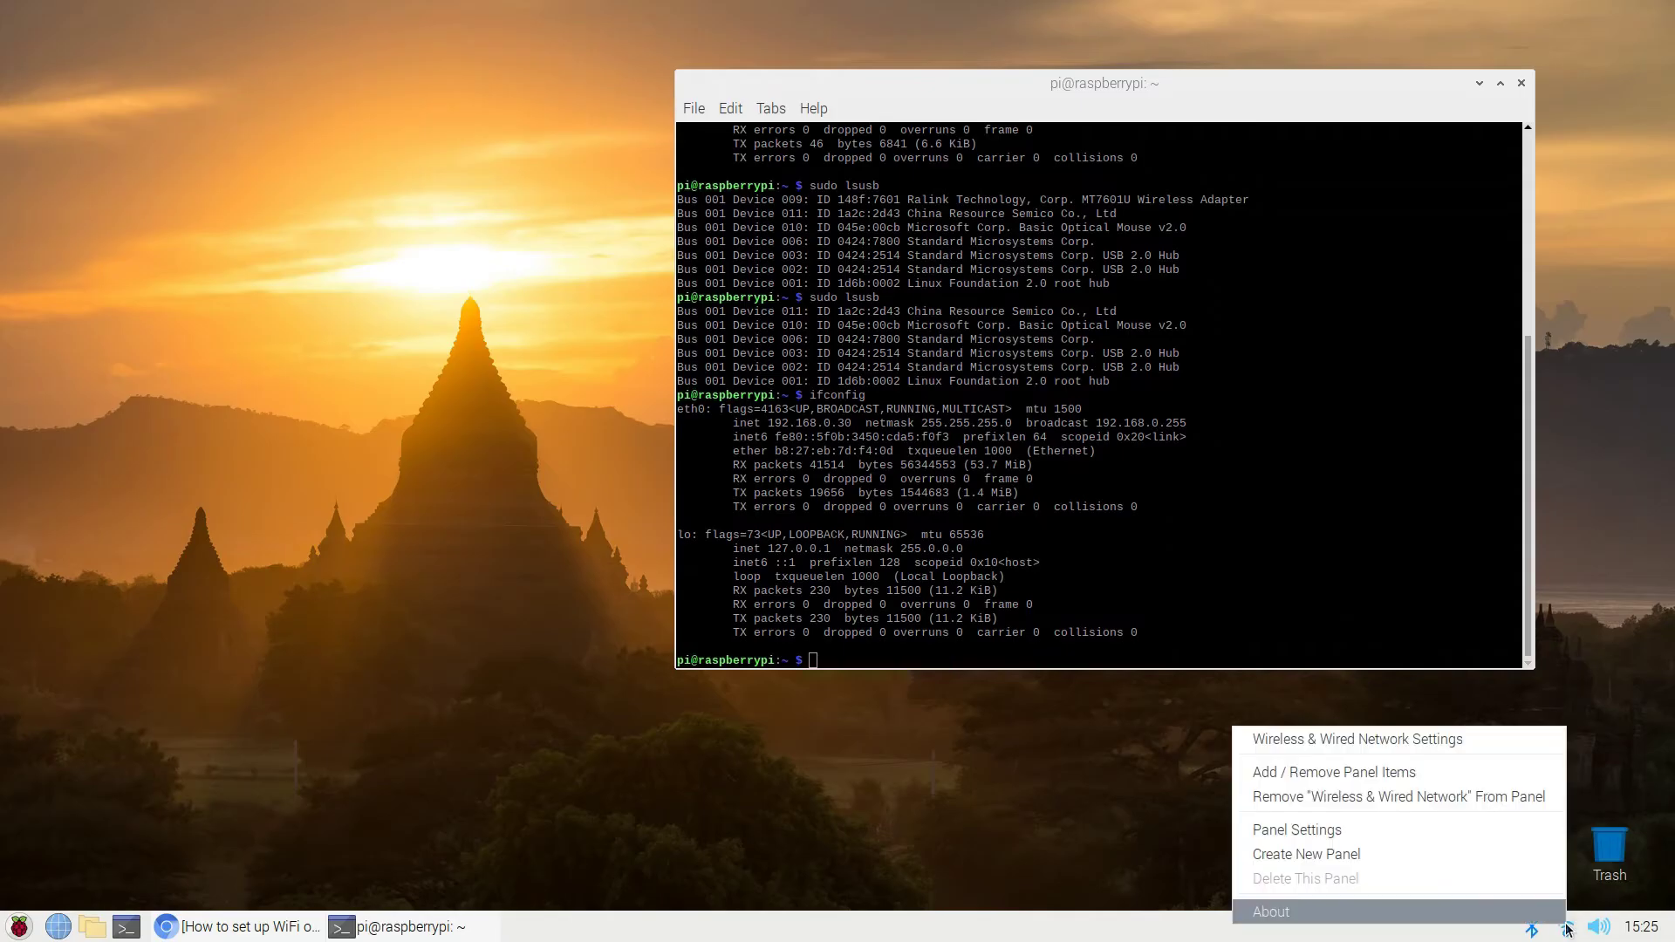
left_click(1525, 751)
- Choose wlan0 in Network Preferences' interface dropdown to view its options, then close the dialog
left_click_drag(859, 286, 398, 255)
left_click(398, 304)
left_click(398, 303)
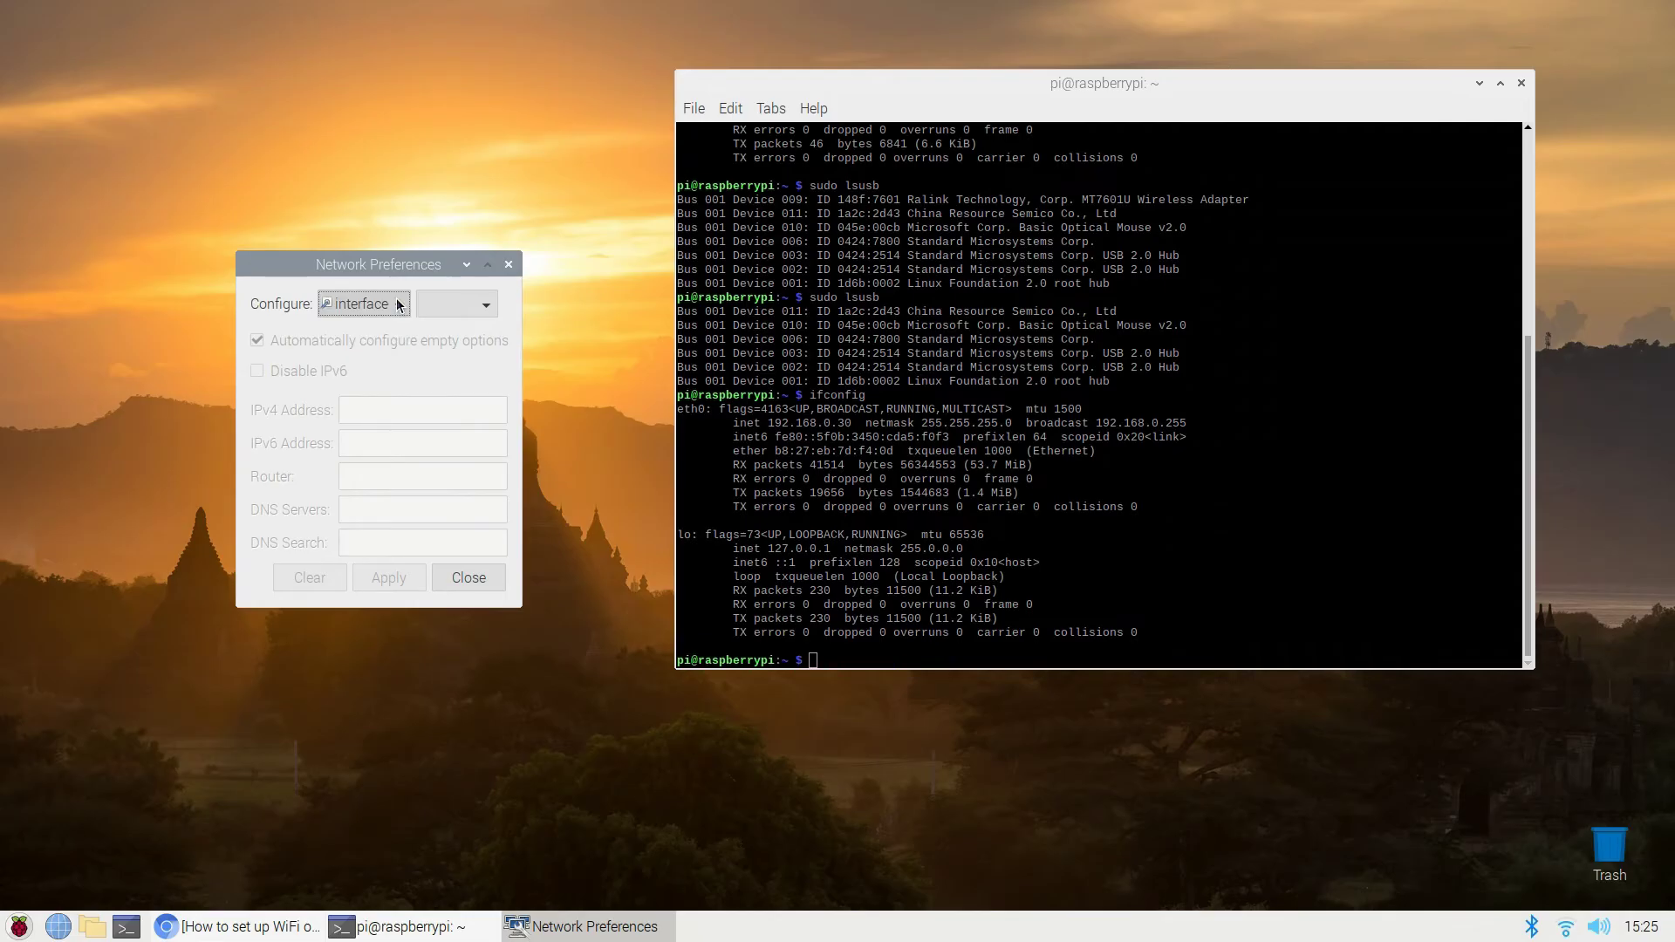
left_click(455, 305)
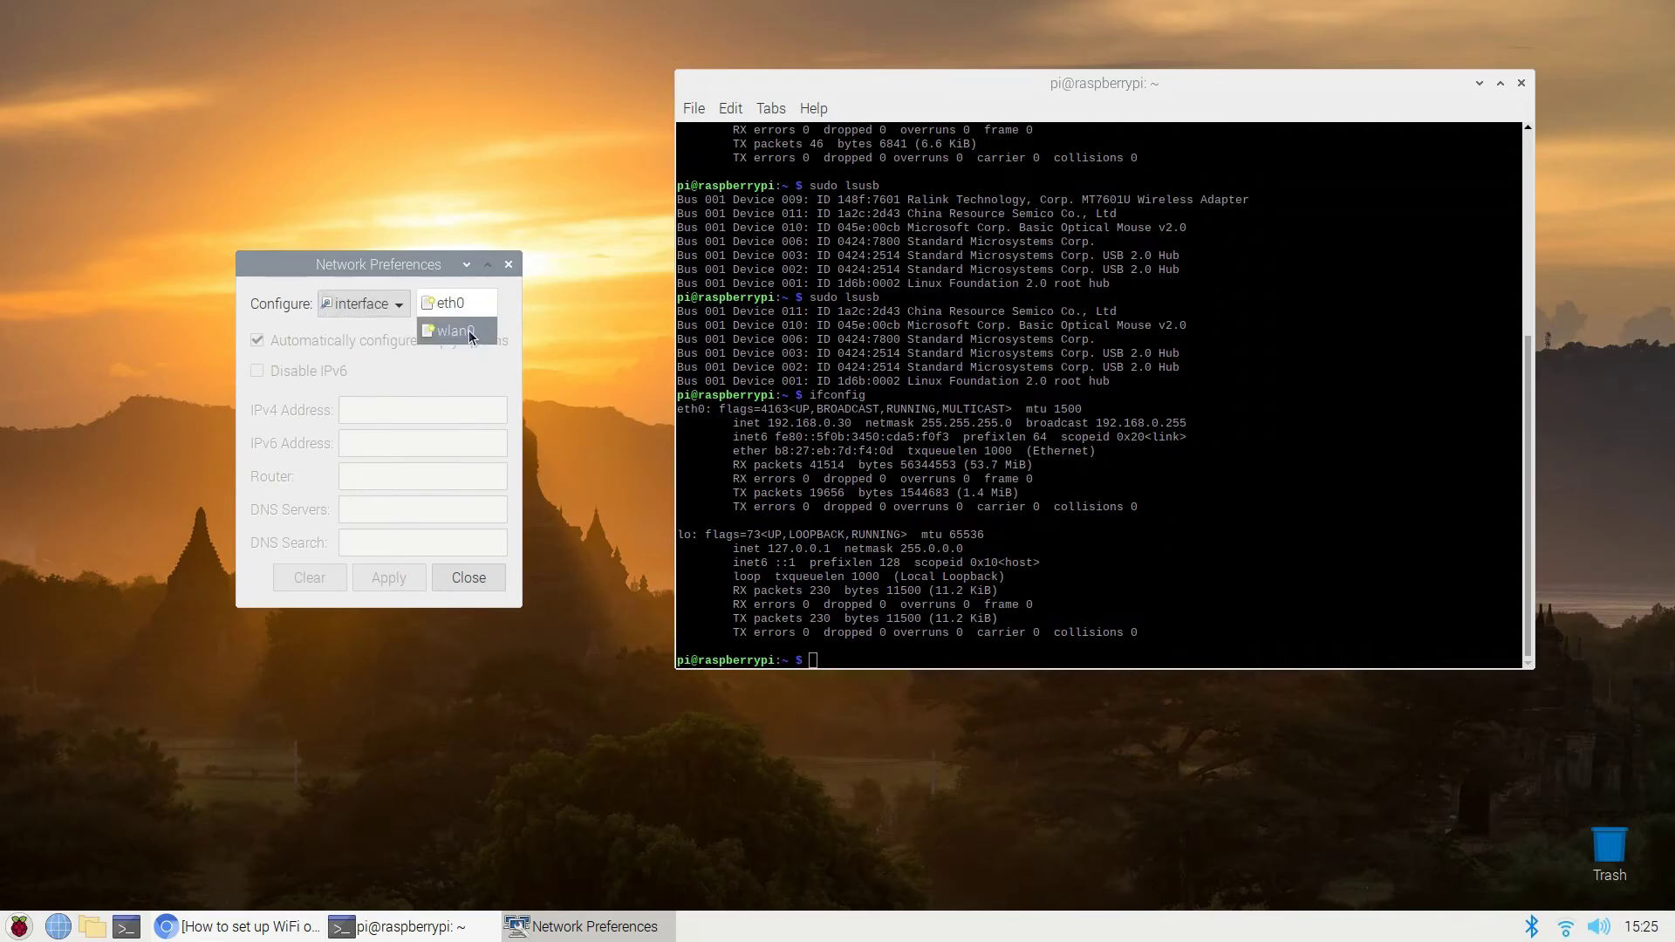
left_click(469, 333)
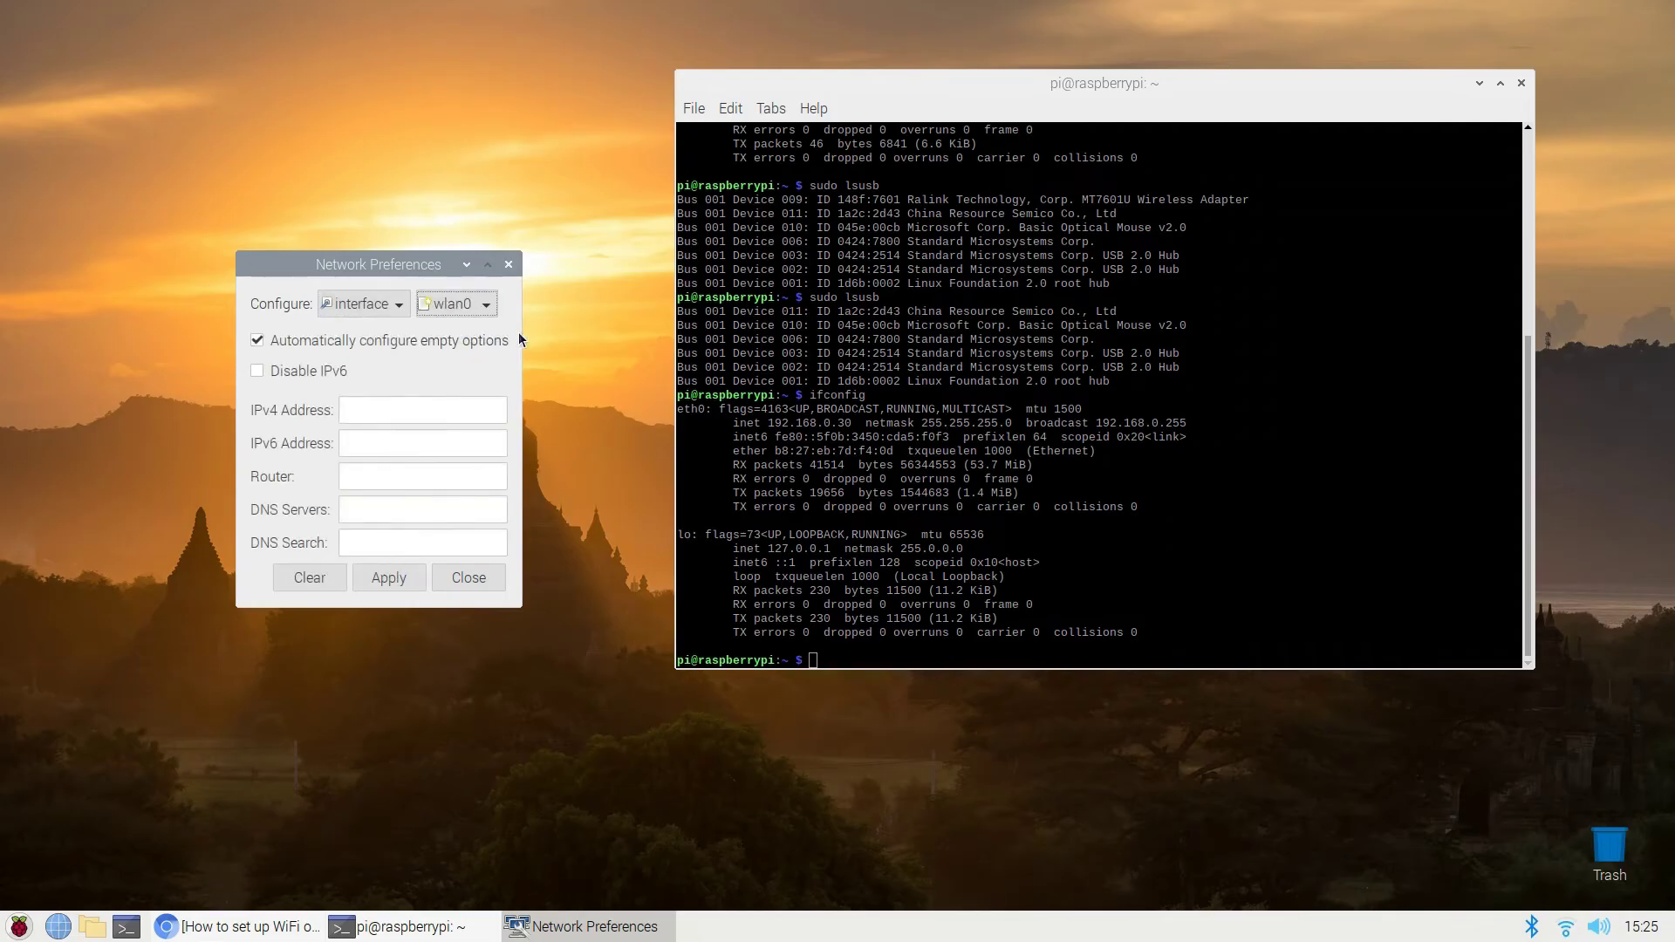
left_click(468, 577)
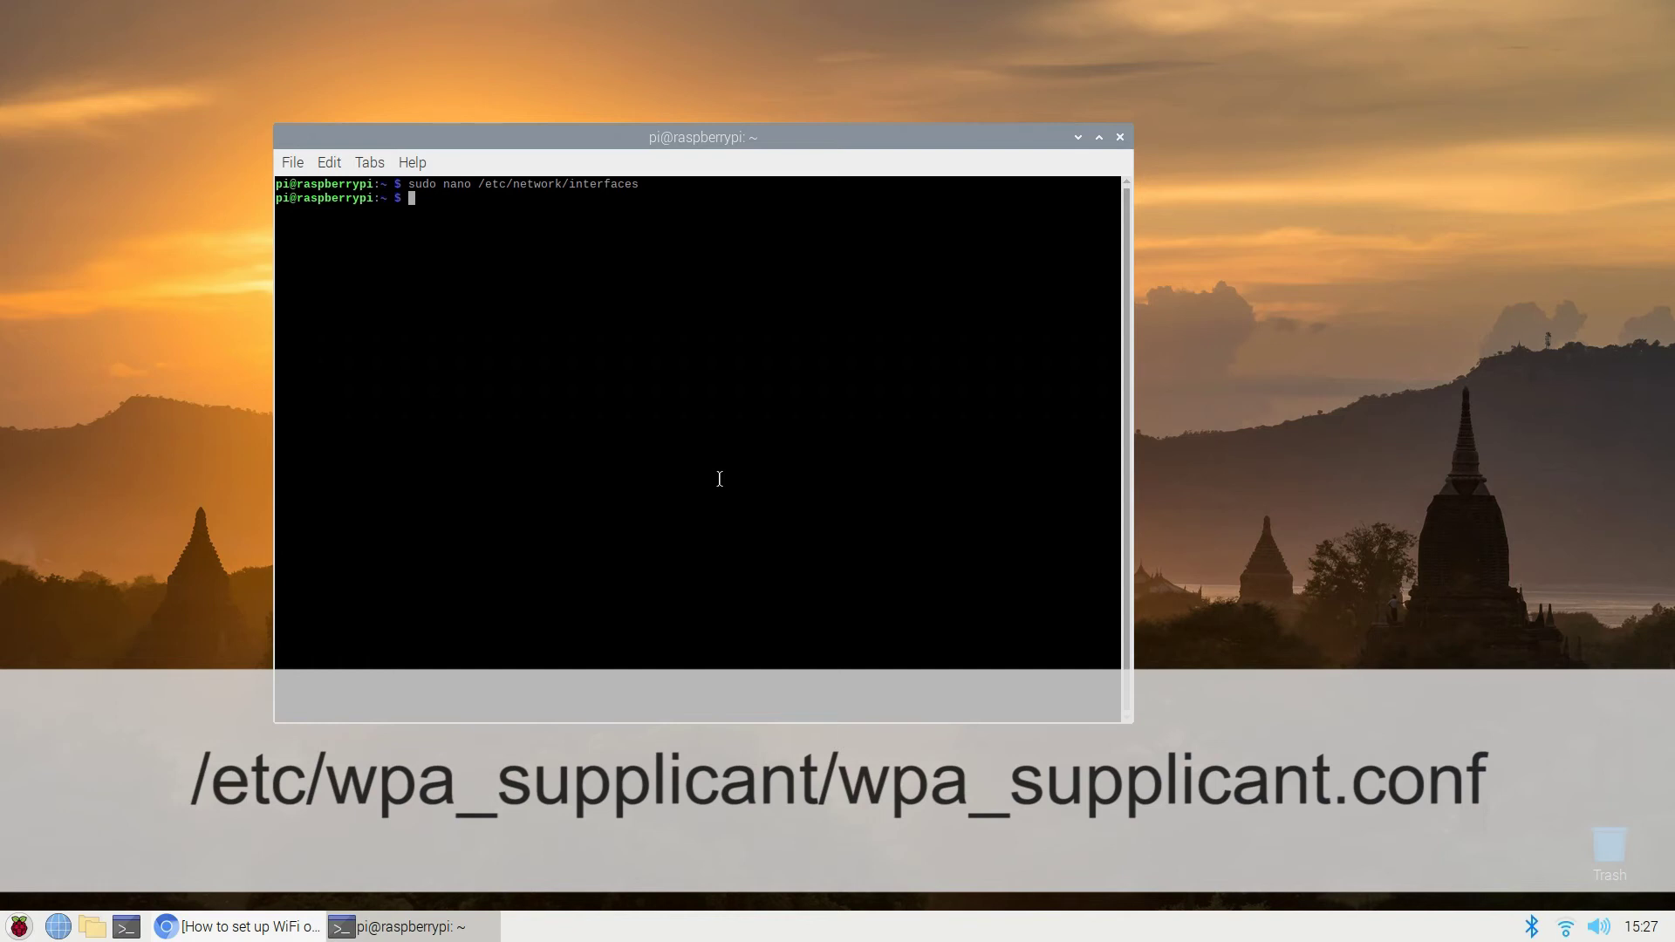
- Run sudo iwlist wlan0 scan to scan for nearby Wi-Fi networks
right_click(720, 479)
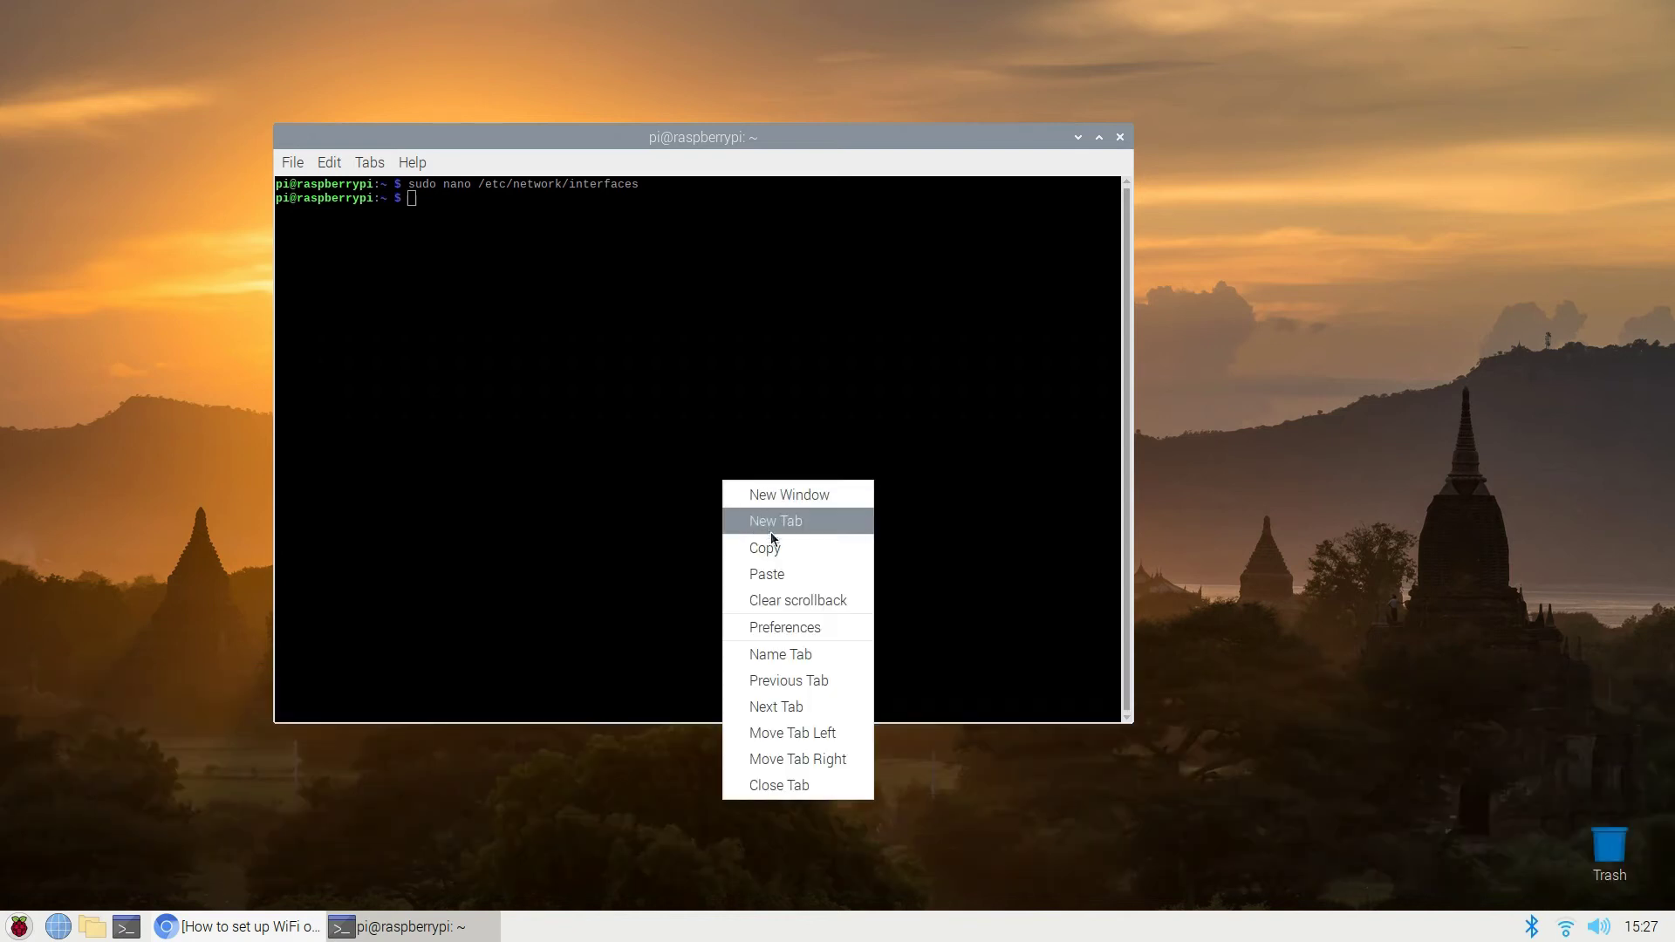
left_click(799, 576)
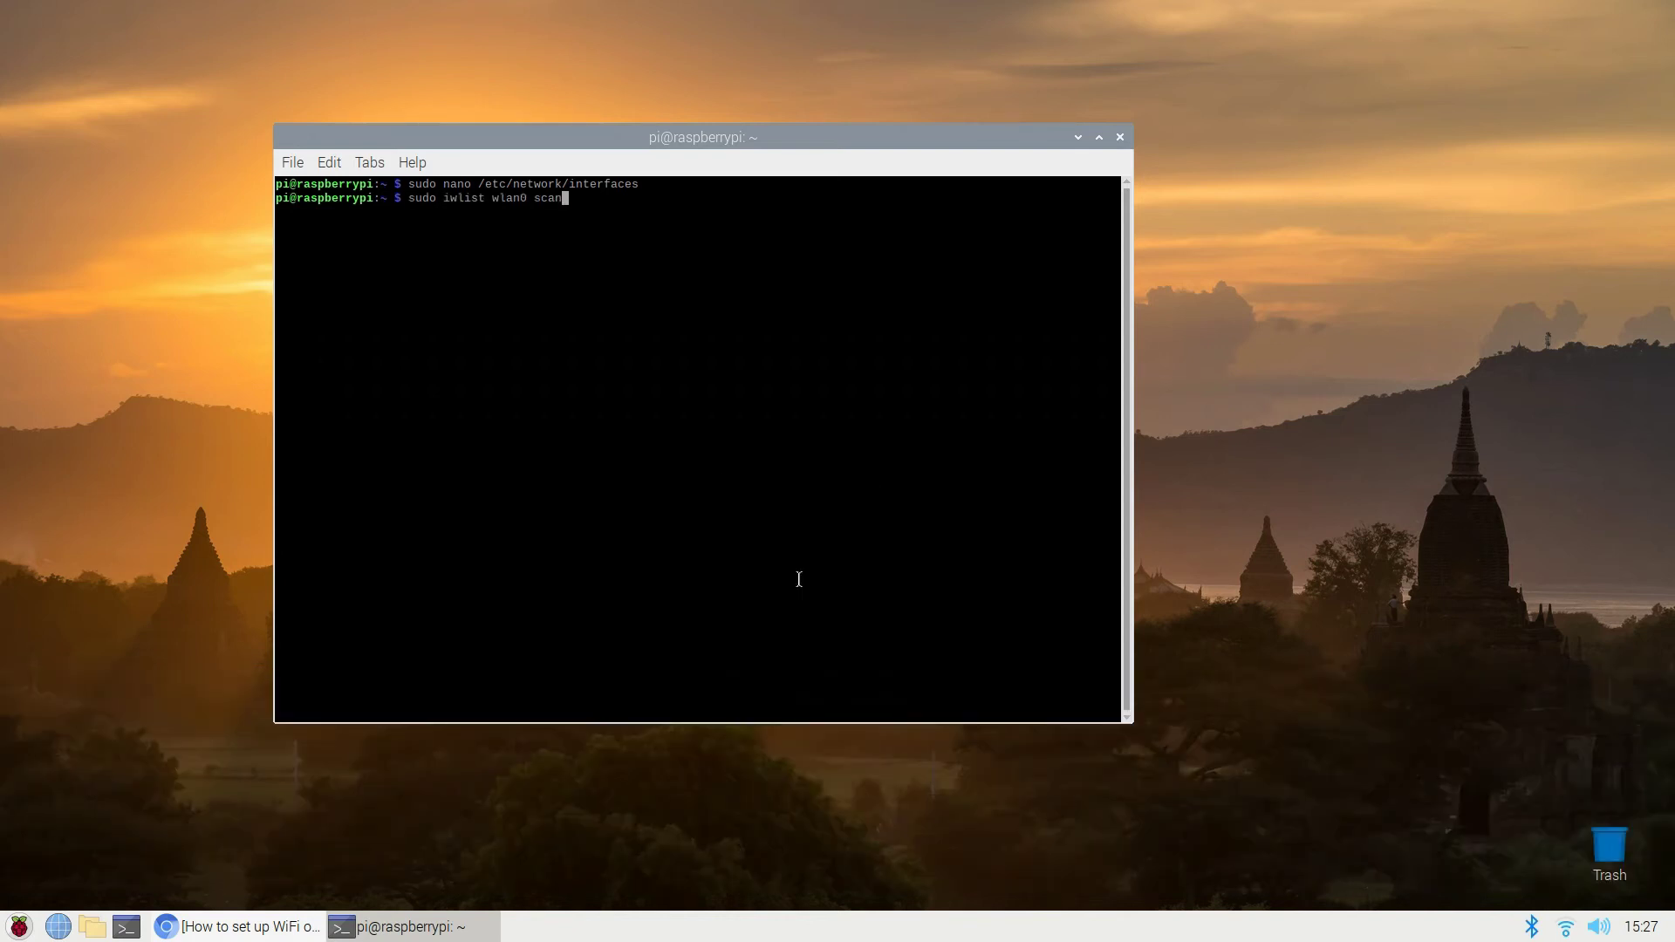
key("Return")
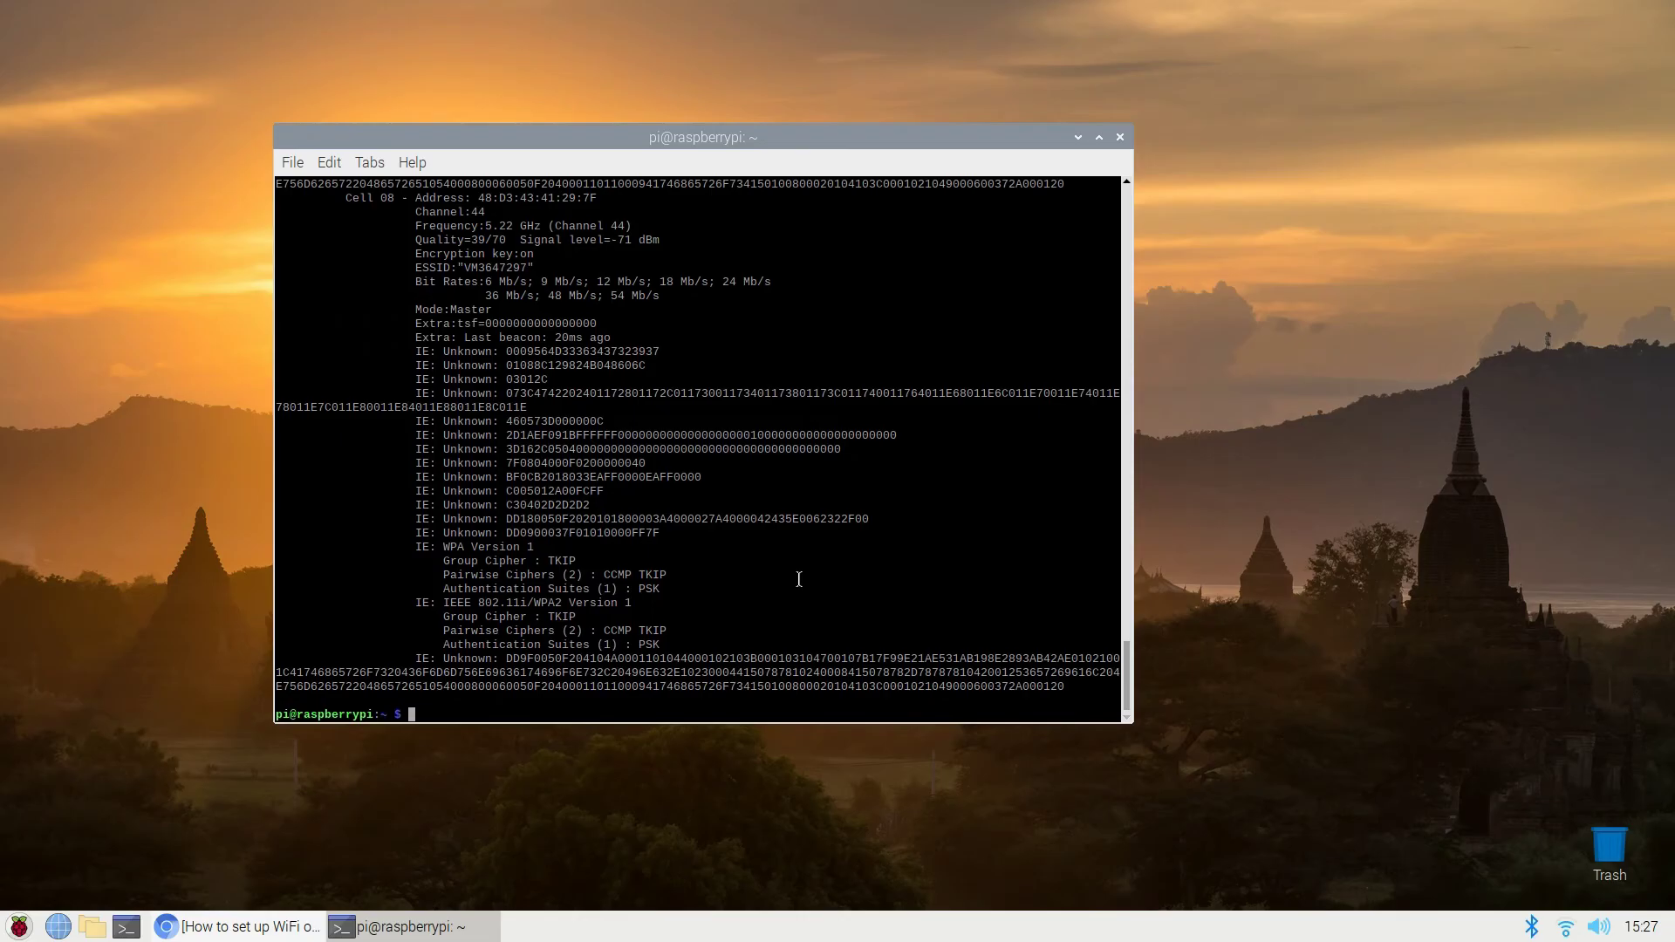
- Run sudo iwlist wlan0 scan | grep ESSID to list only the network names
right_click(800, 702)
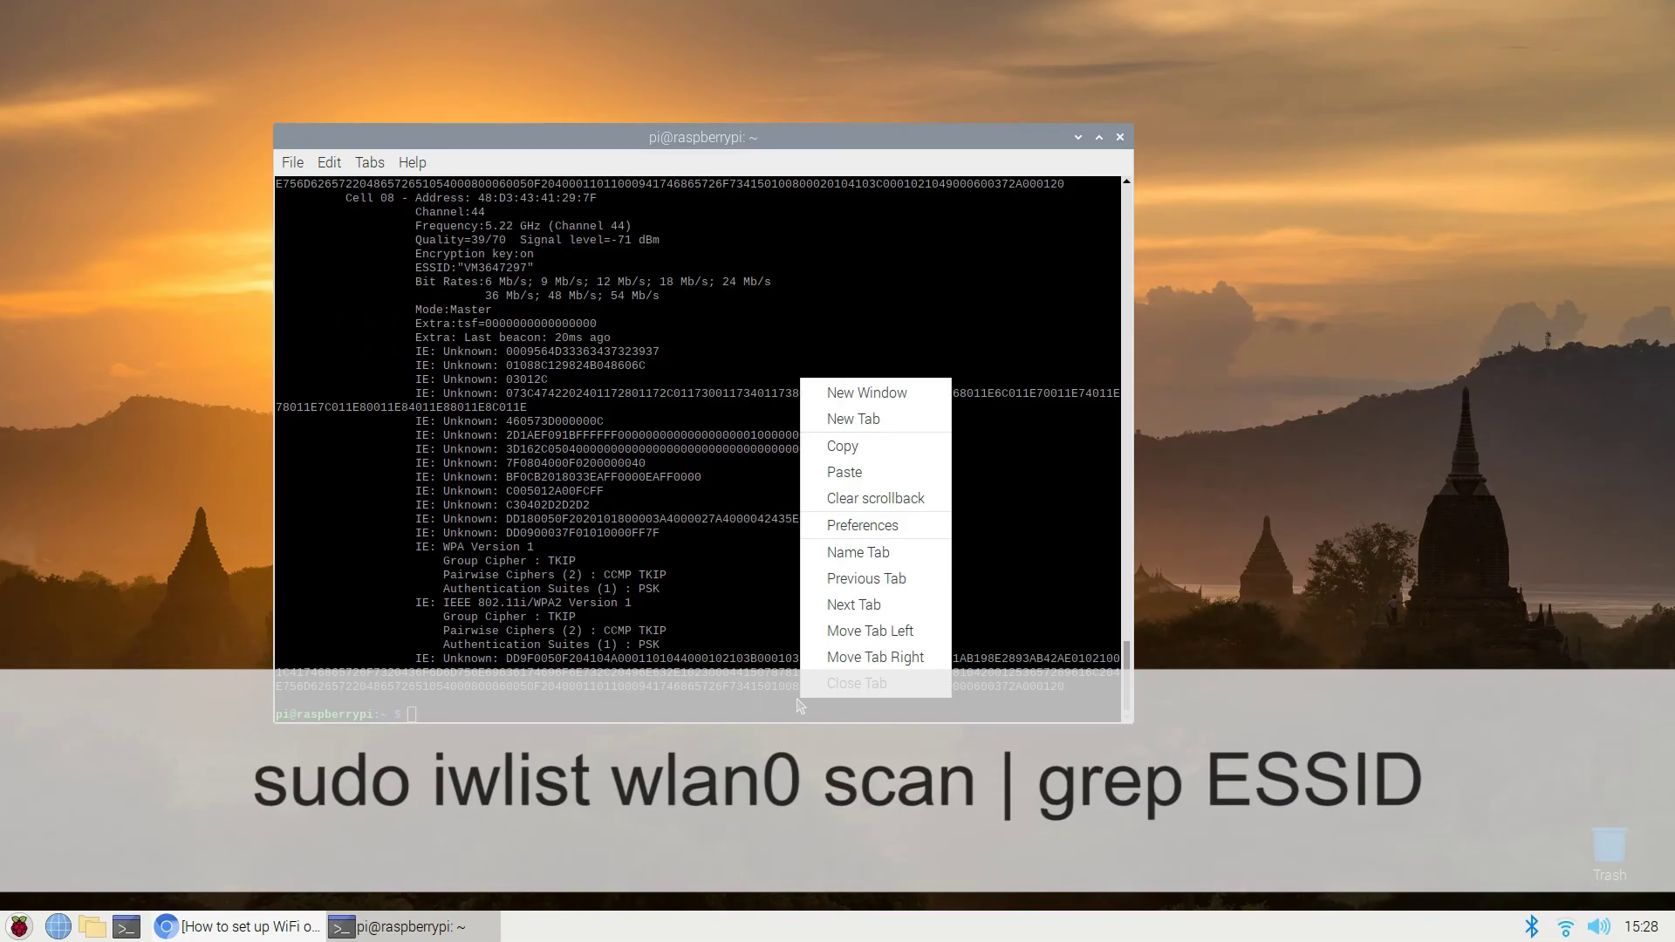
left_click(924, 472)
key("Return")
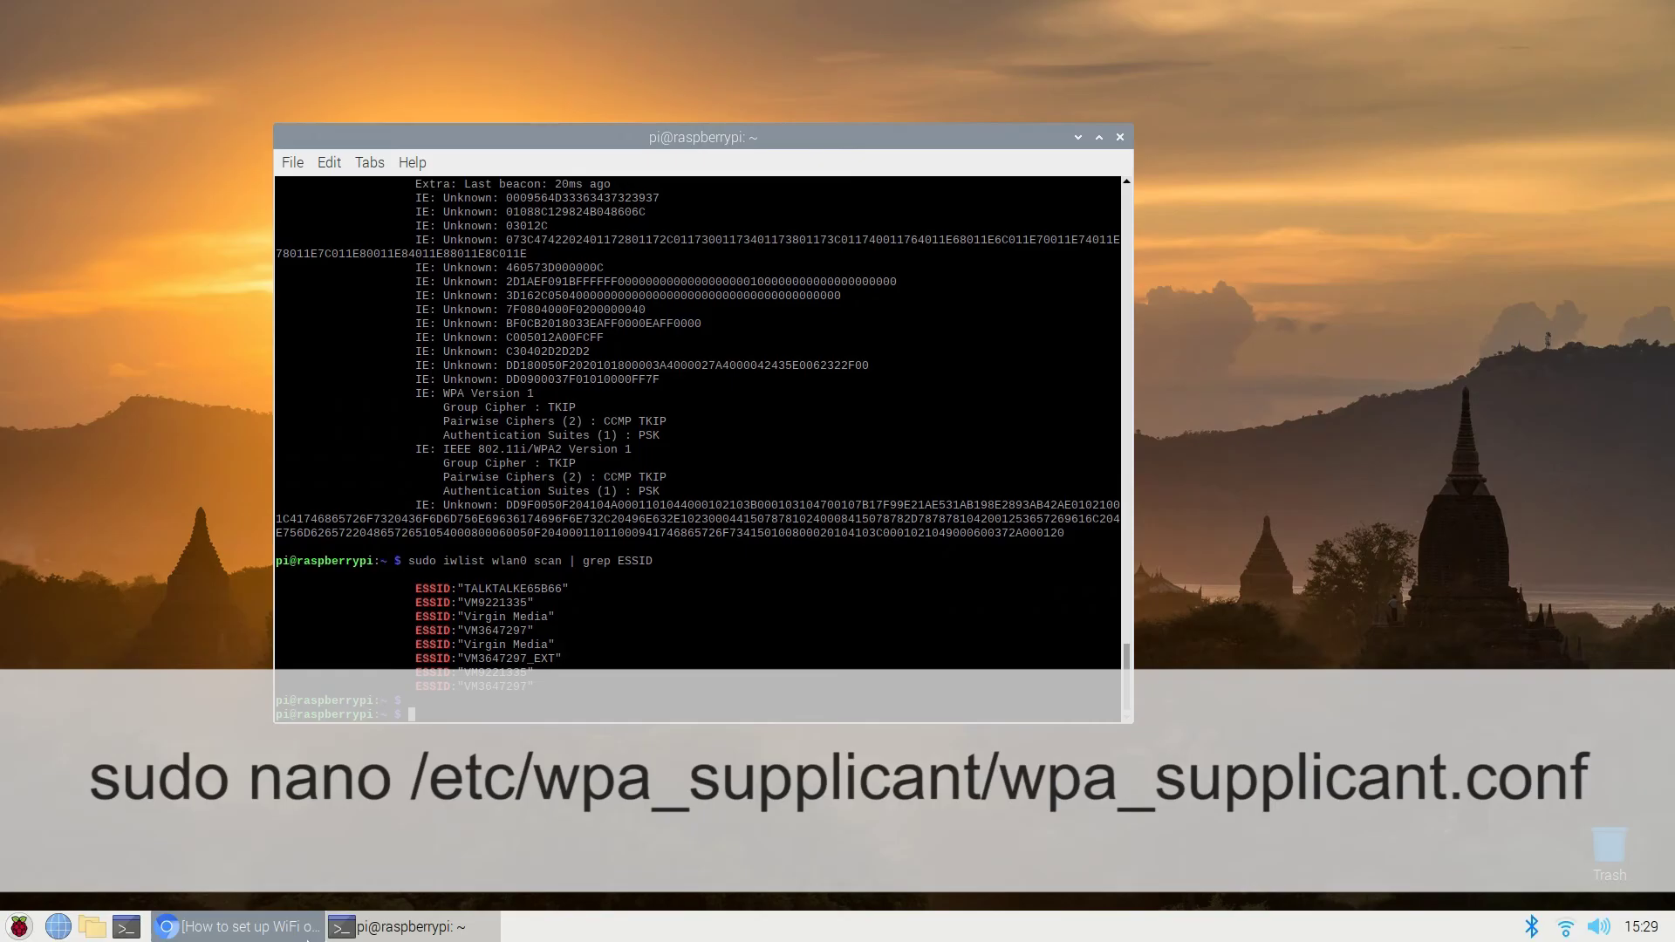
- Clear the terminal and open /etc/wpa_supplicant/wpa_supplicant.conf in nano with sudo
type("clear")
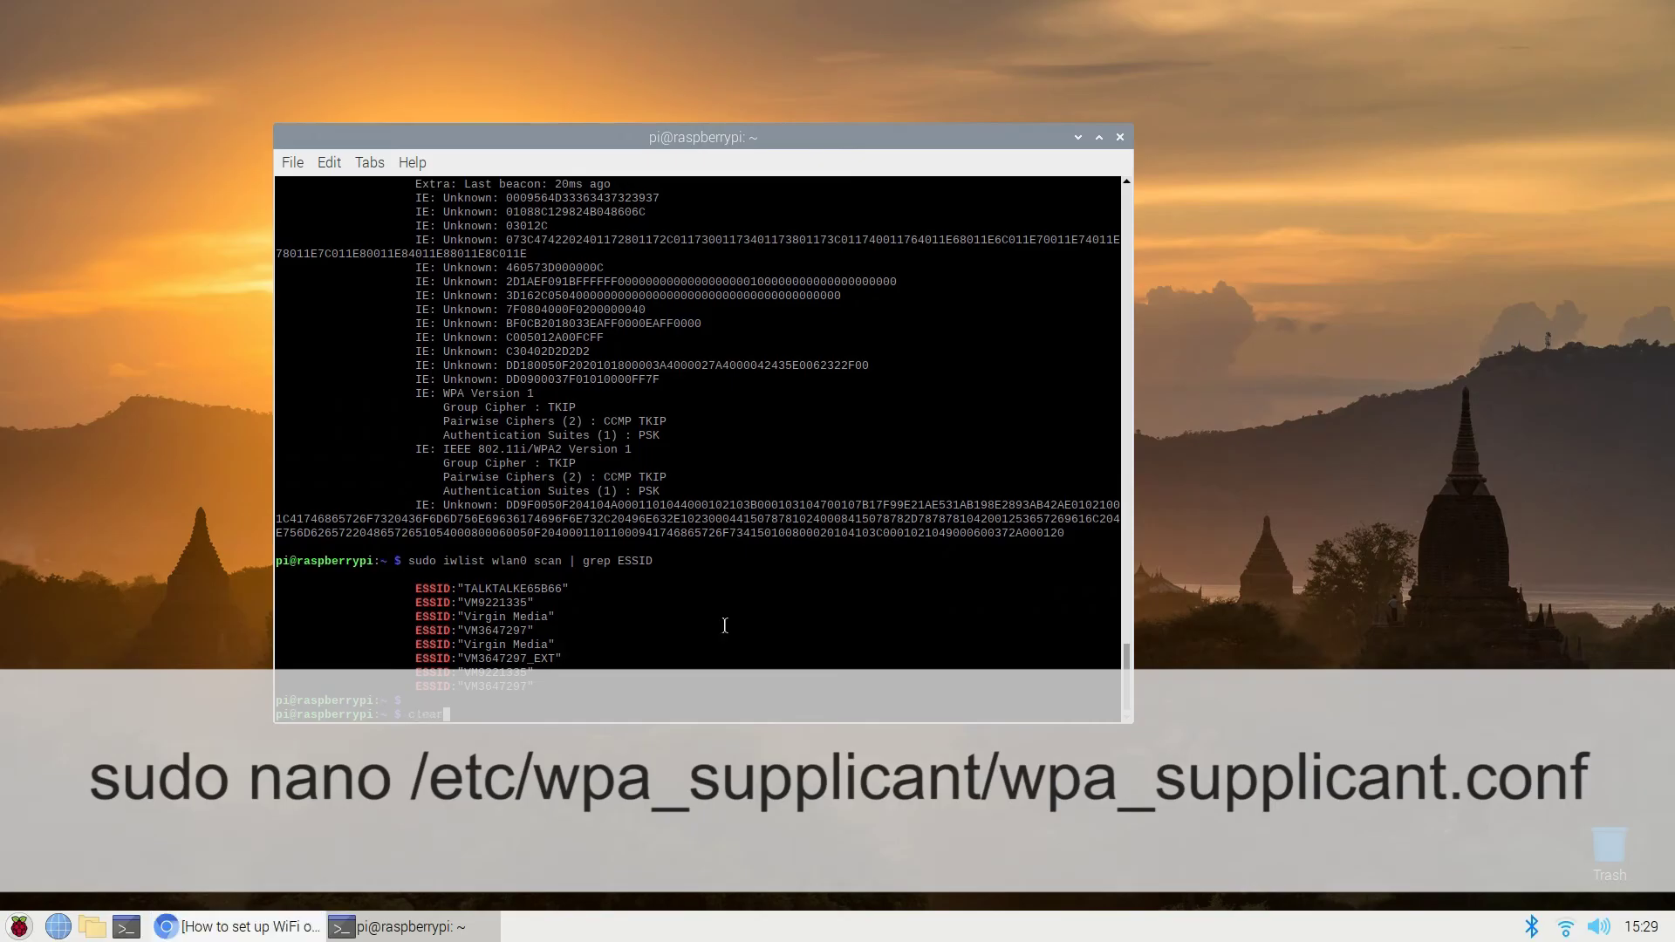
key("Return")
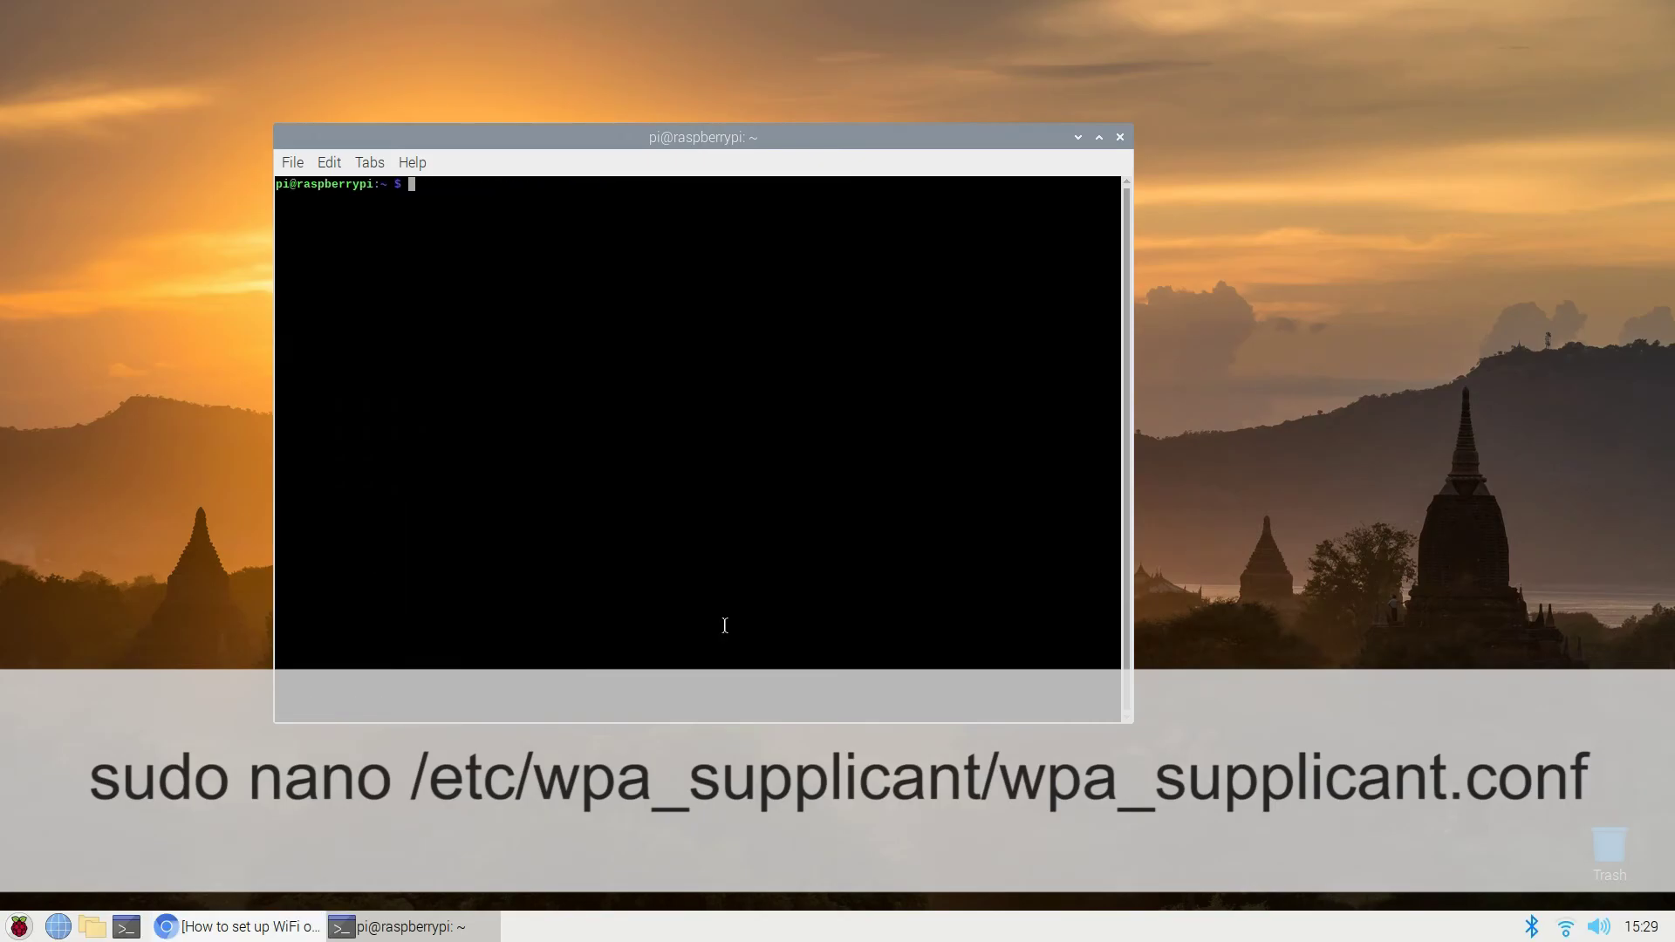
right_click(843, 513)
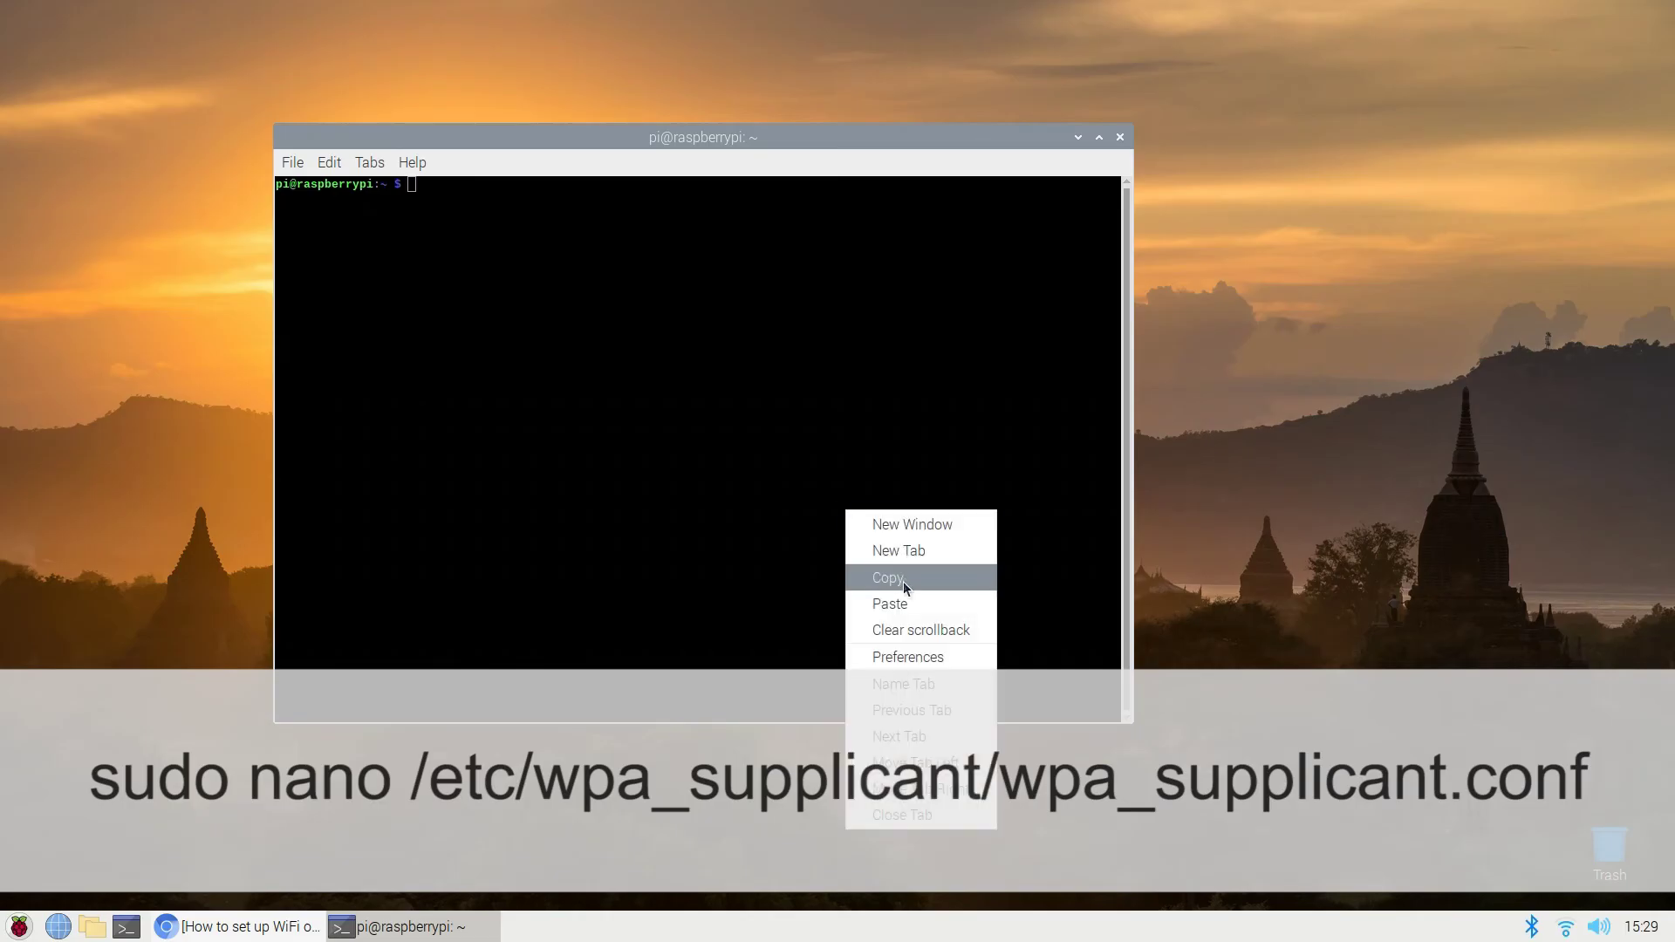
left_click(908, 605)
key("Return")
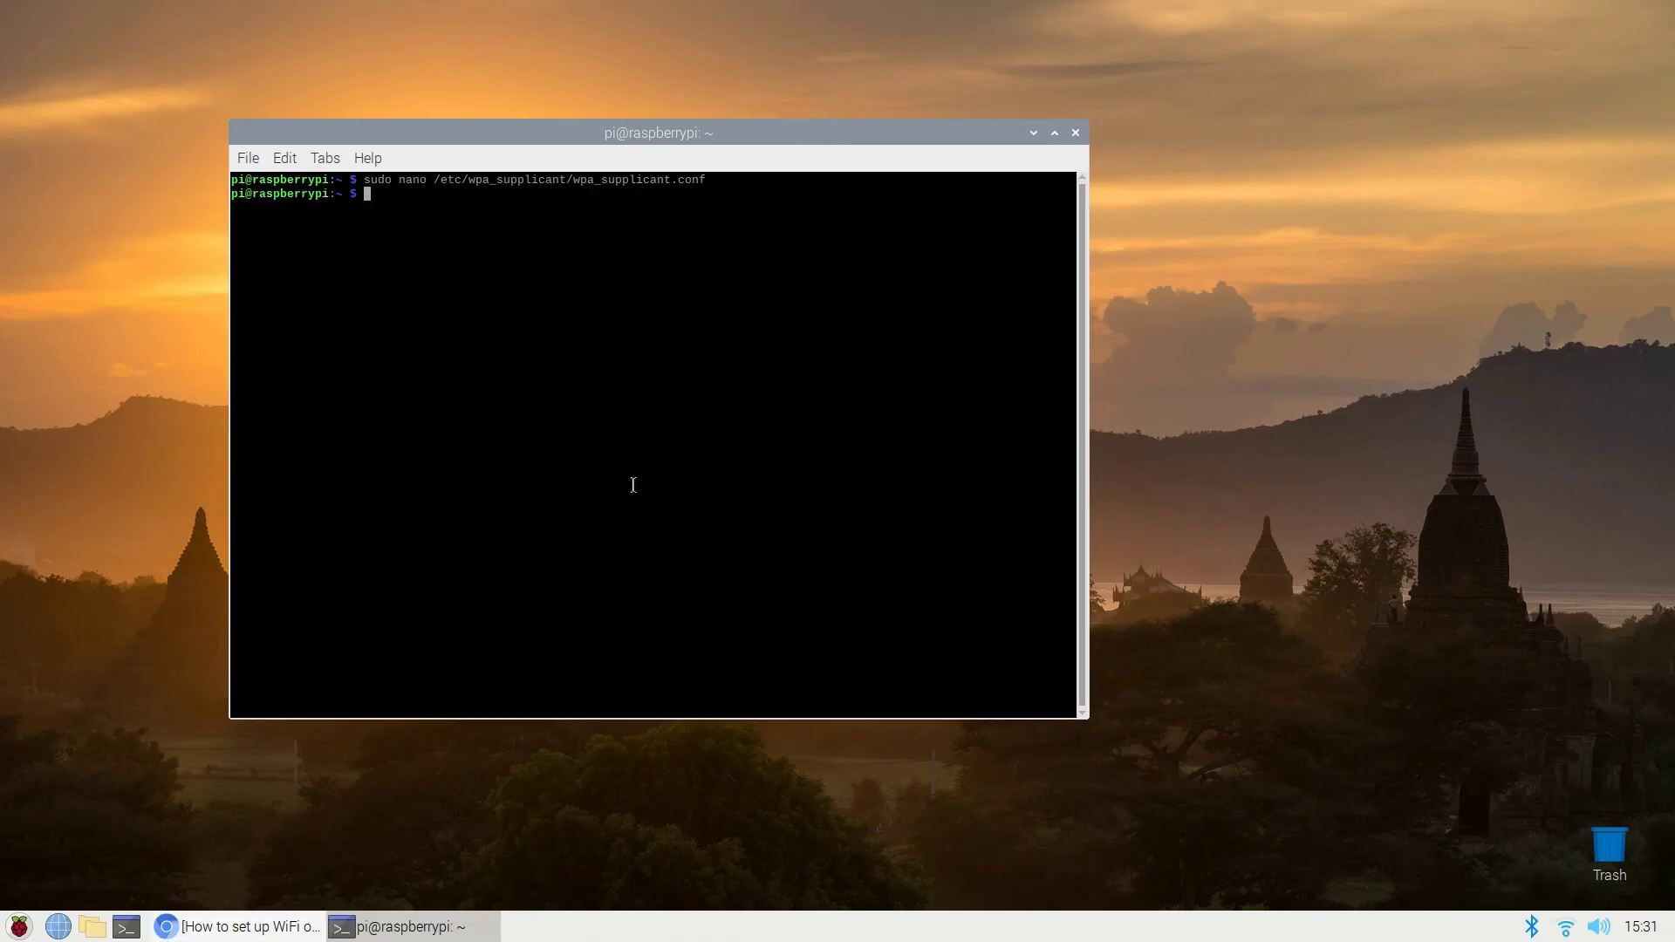
- Run ifconfig again to confirm wlan0 at 192.168.0.33 alongside eth0 and lo
right_click(679, 471)
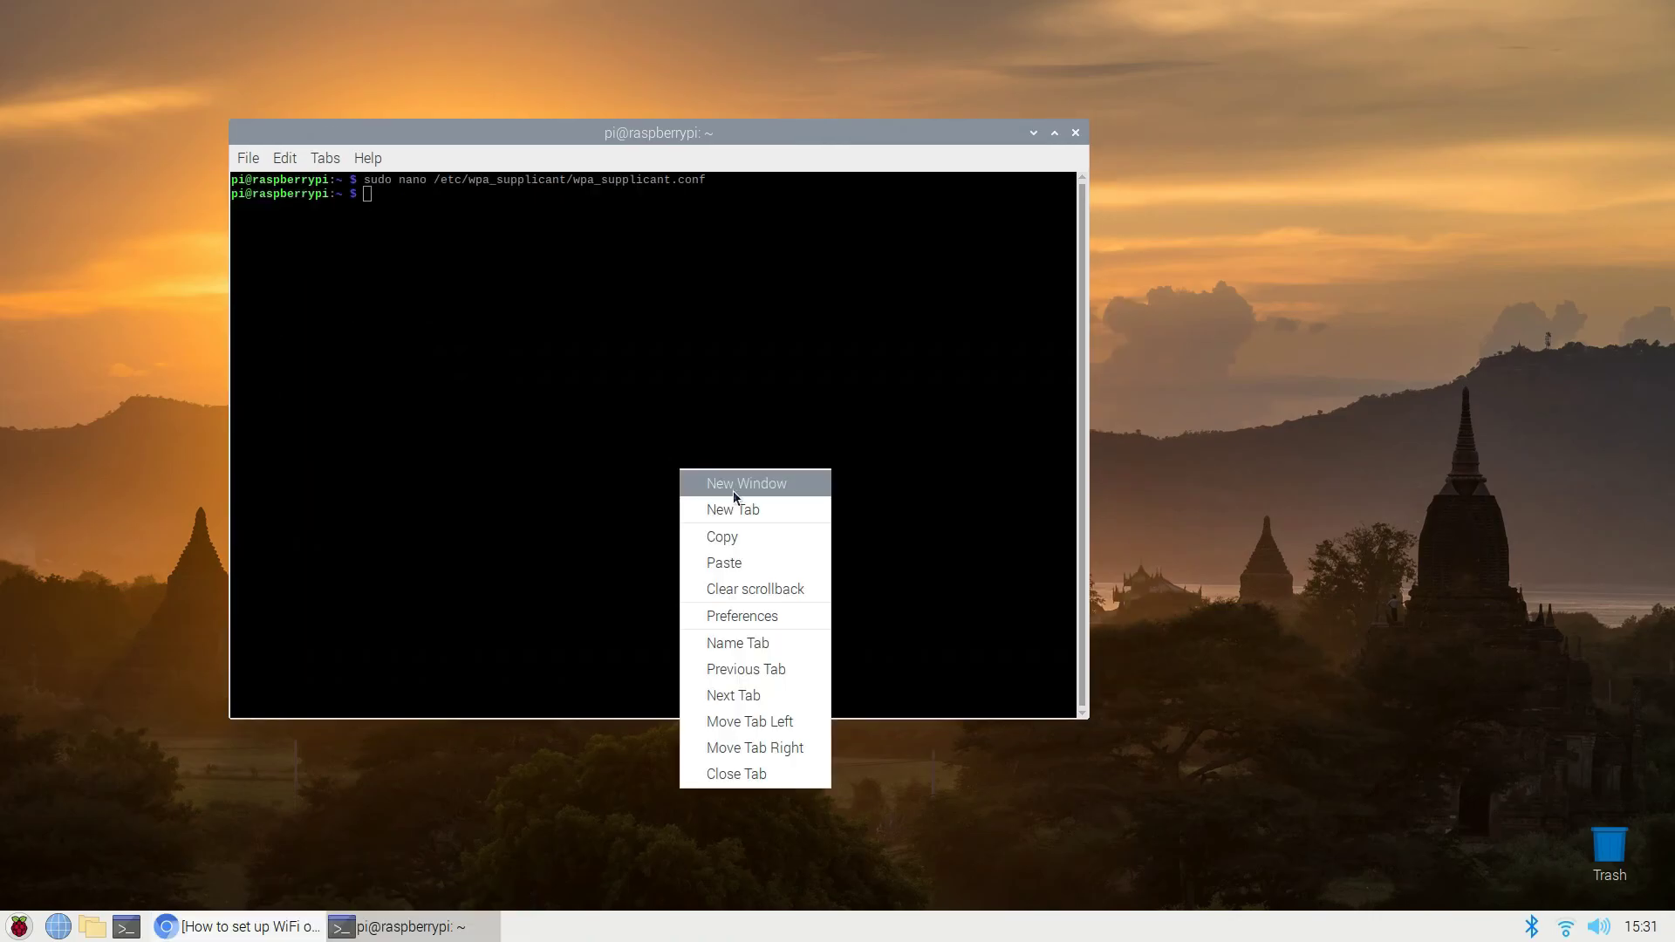
left_click(756, 562)
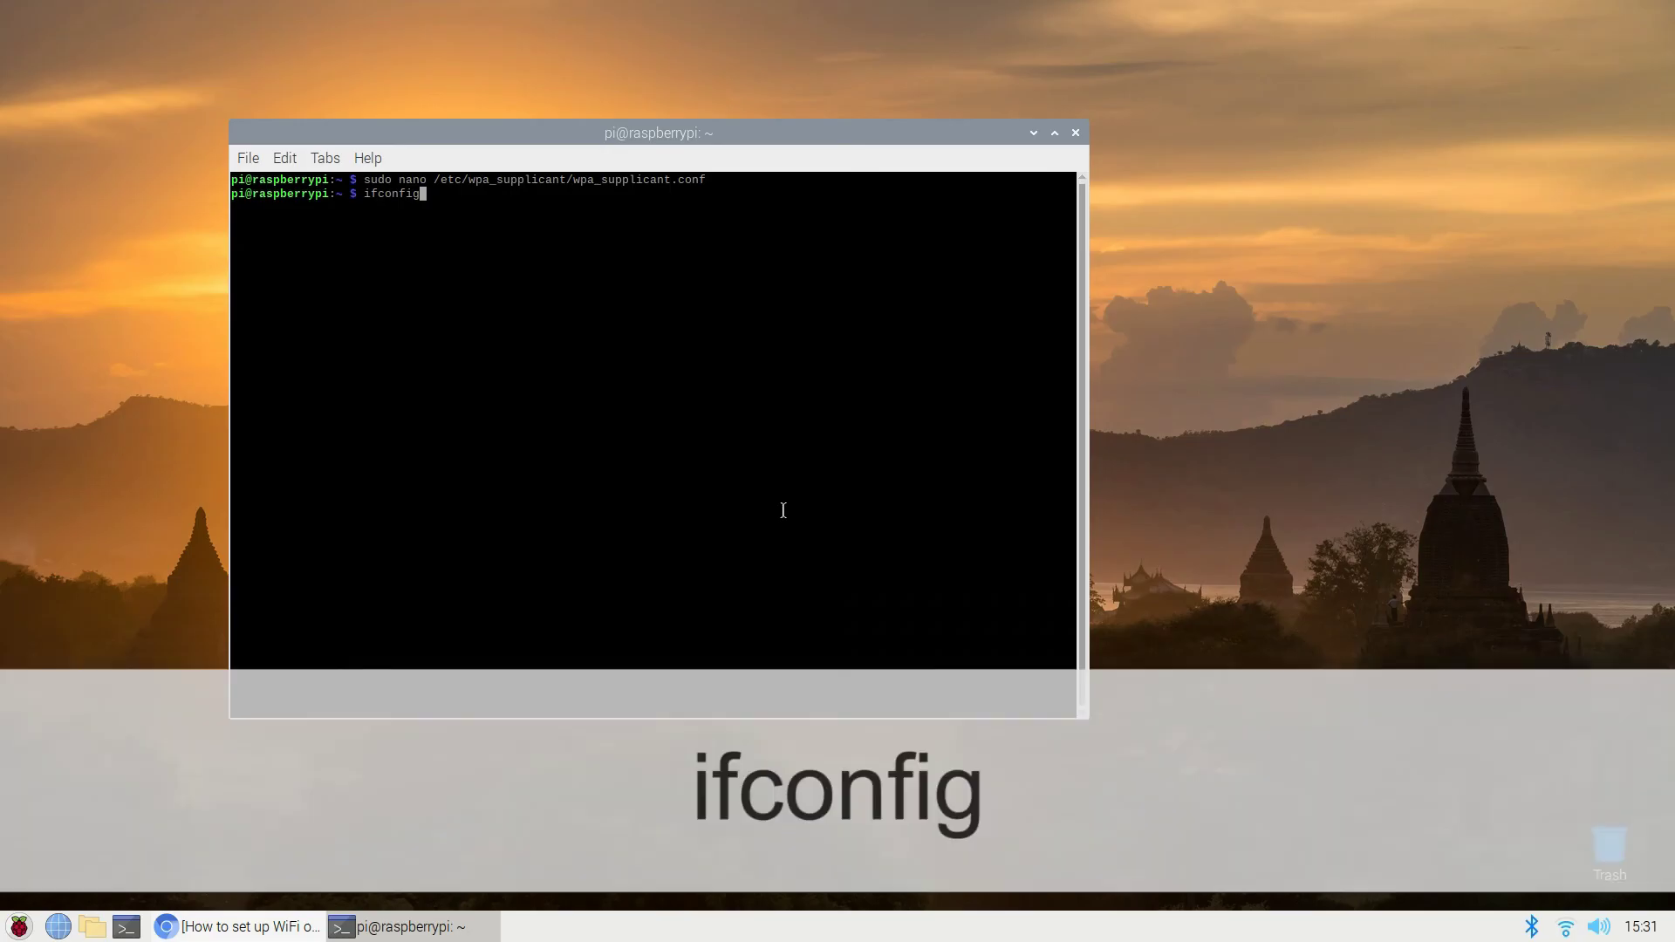
key("Return")
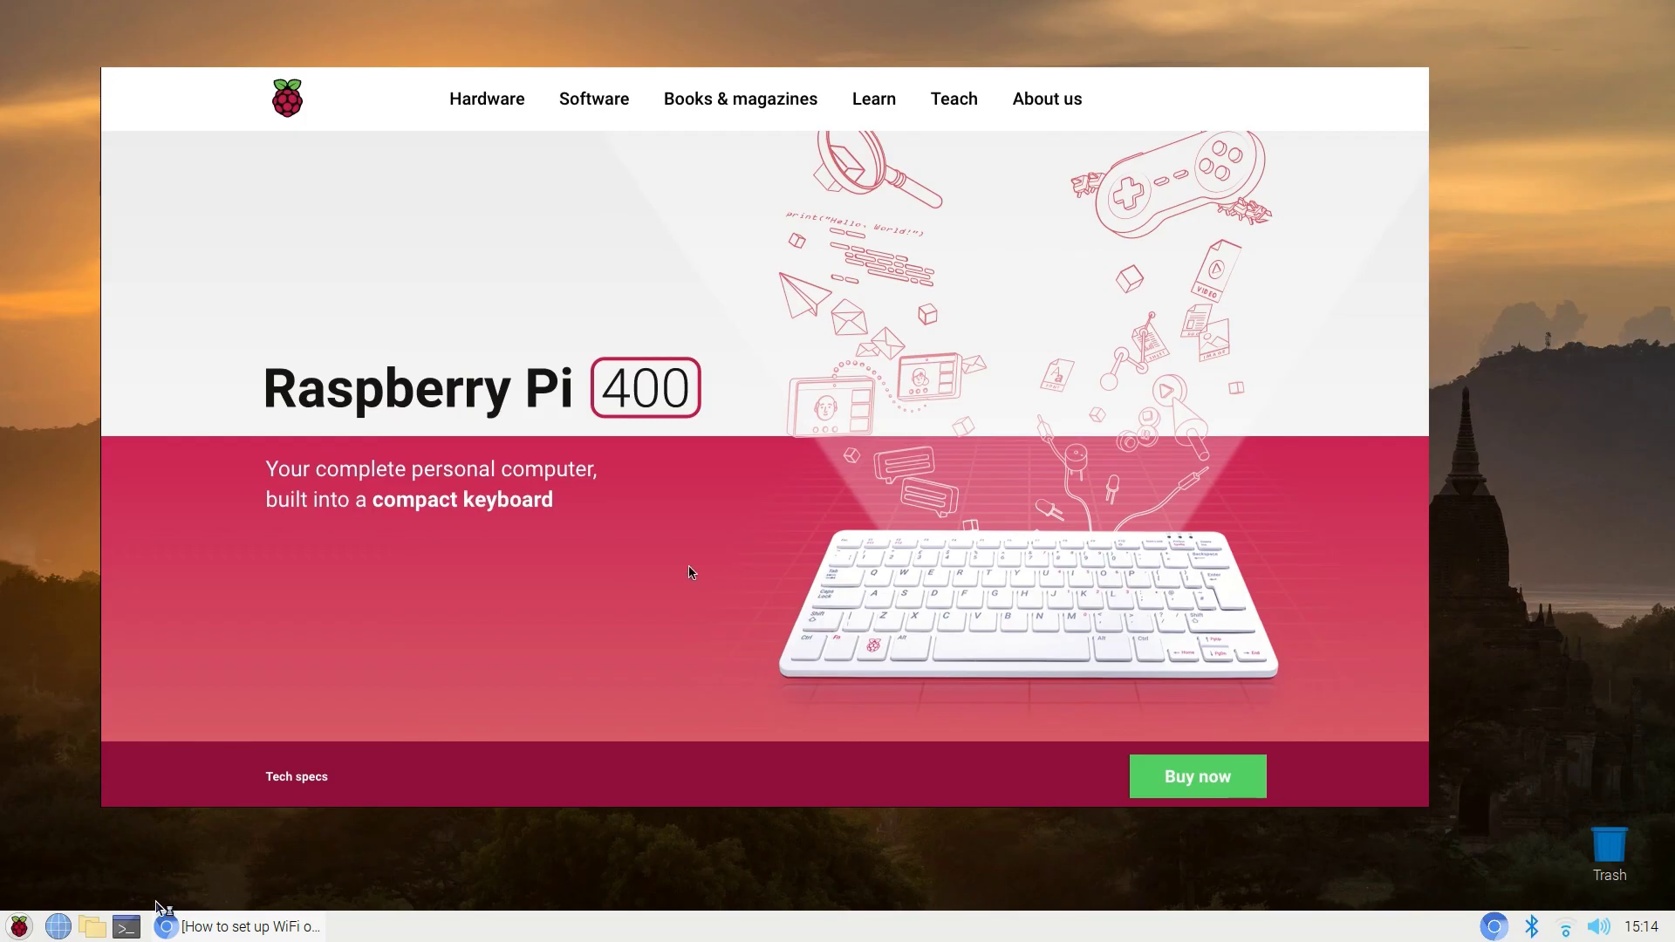
- Scroll down the Raspberry Pi 400 page to the 'It's a computer. Neat.' description
scroll(689, 572, "down", 3)
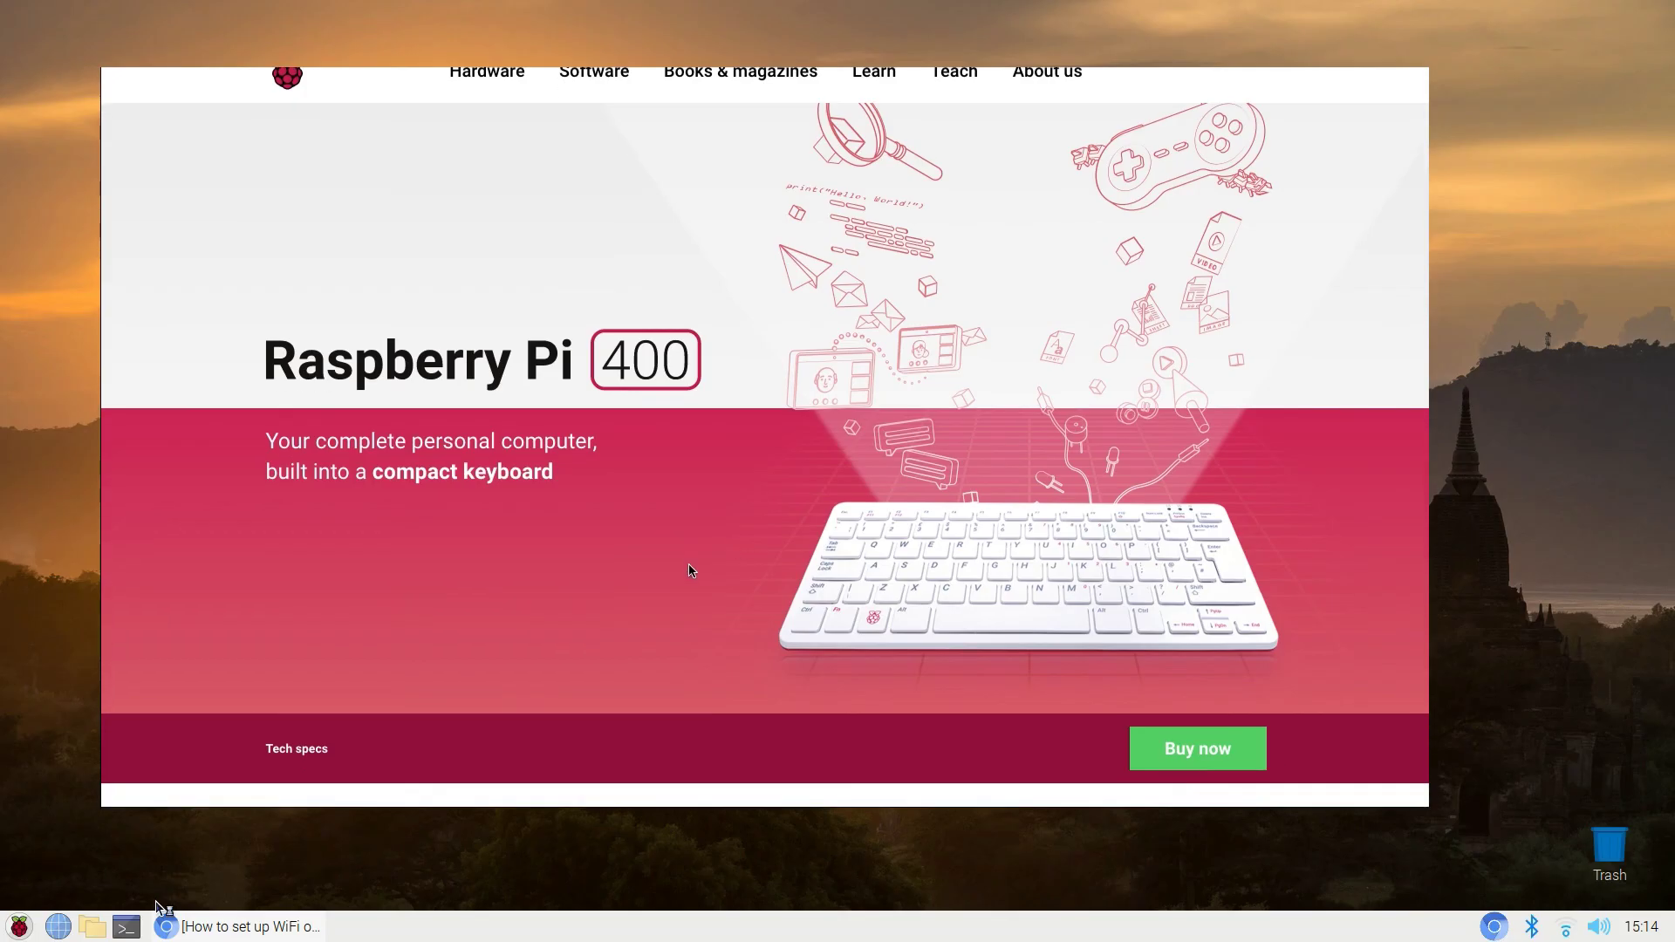
scroll(689, 570, "down", 5)
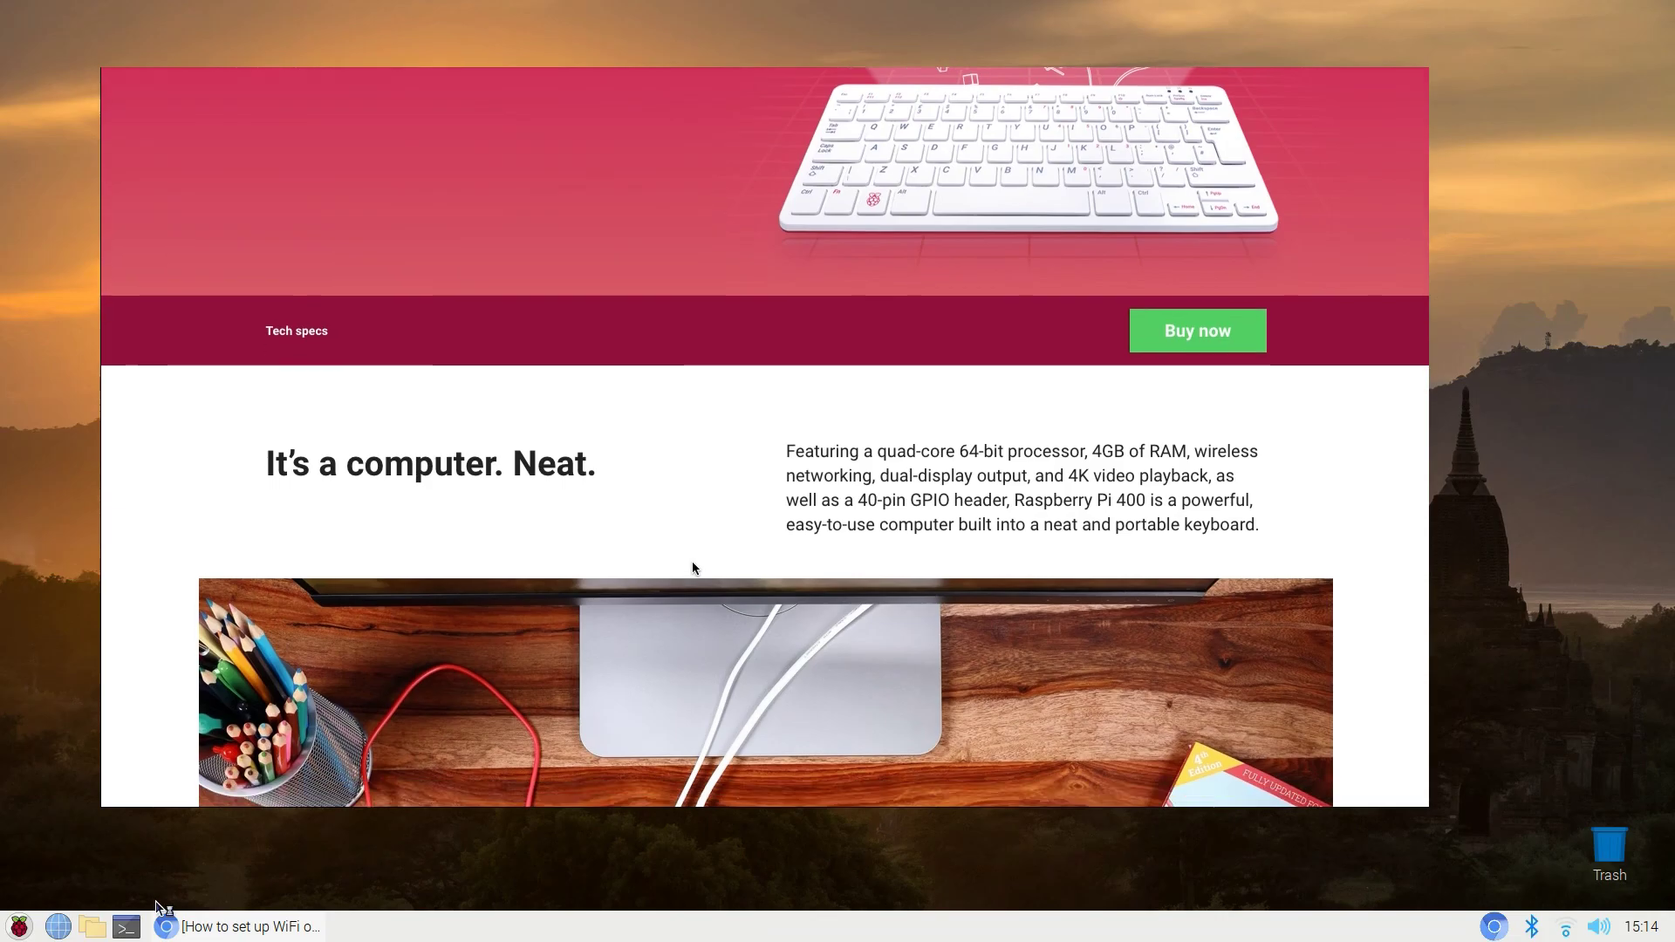
scroll(693, 567, "down", 3)
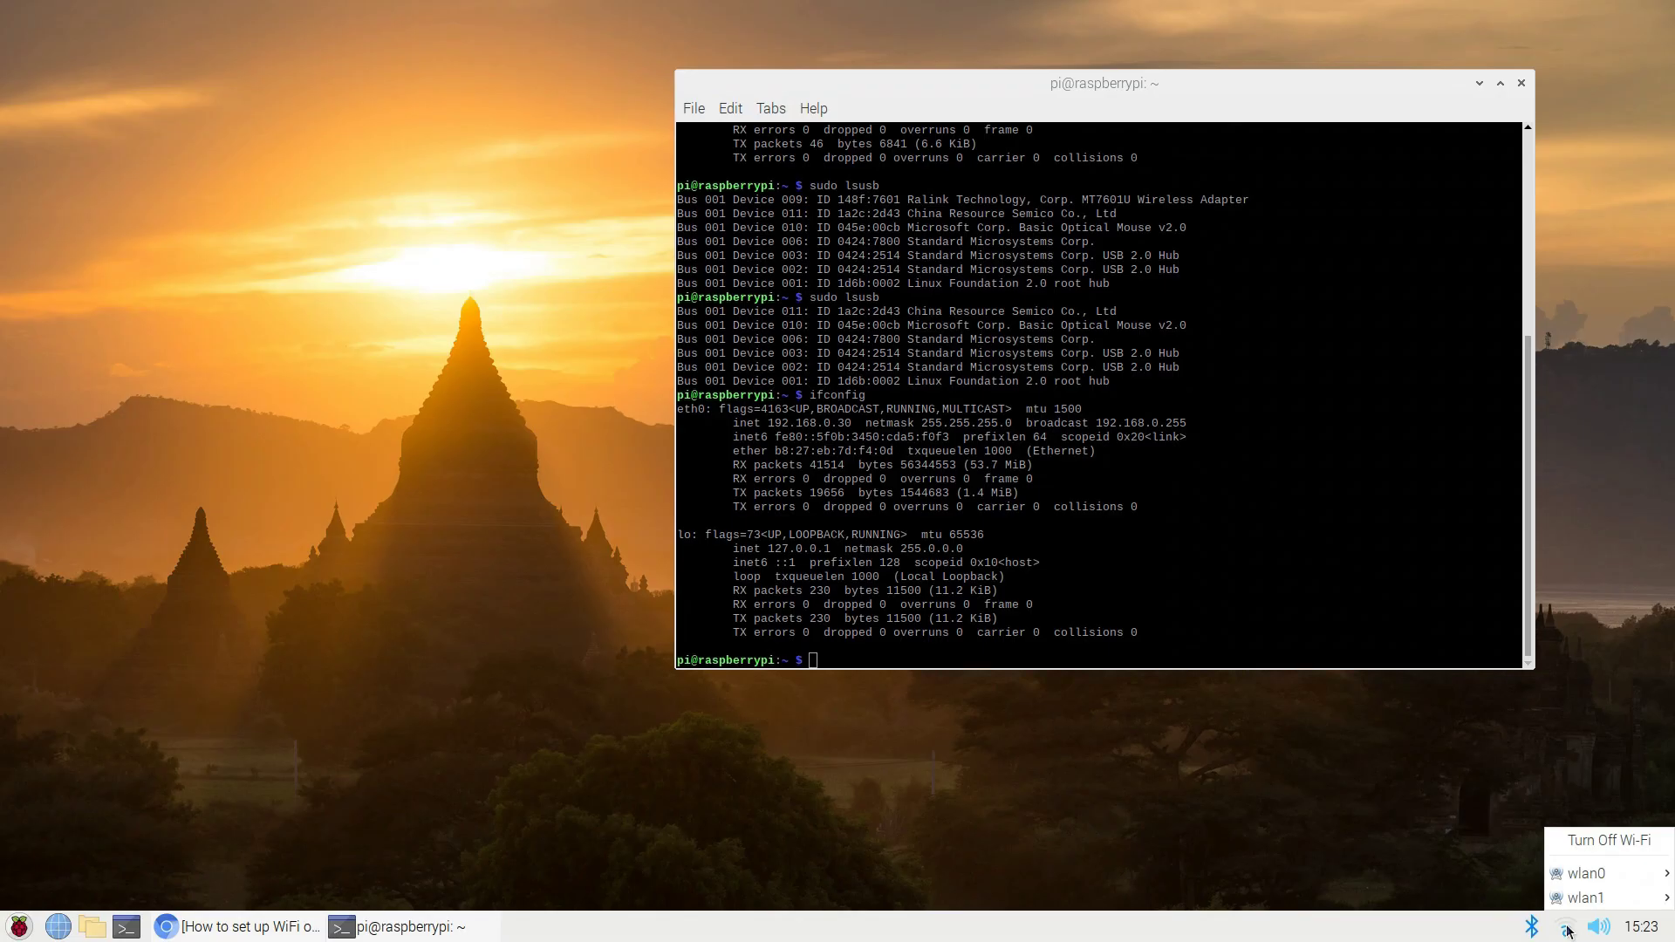
- Close the Wi-Fi tray list showing the wlan0 and wlan1 adapters
left_click(1566, 928)
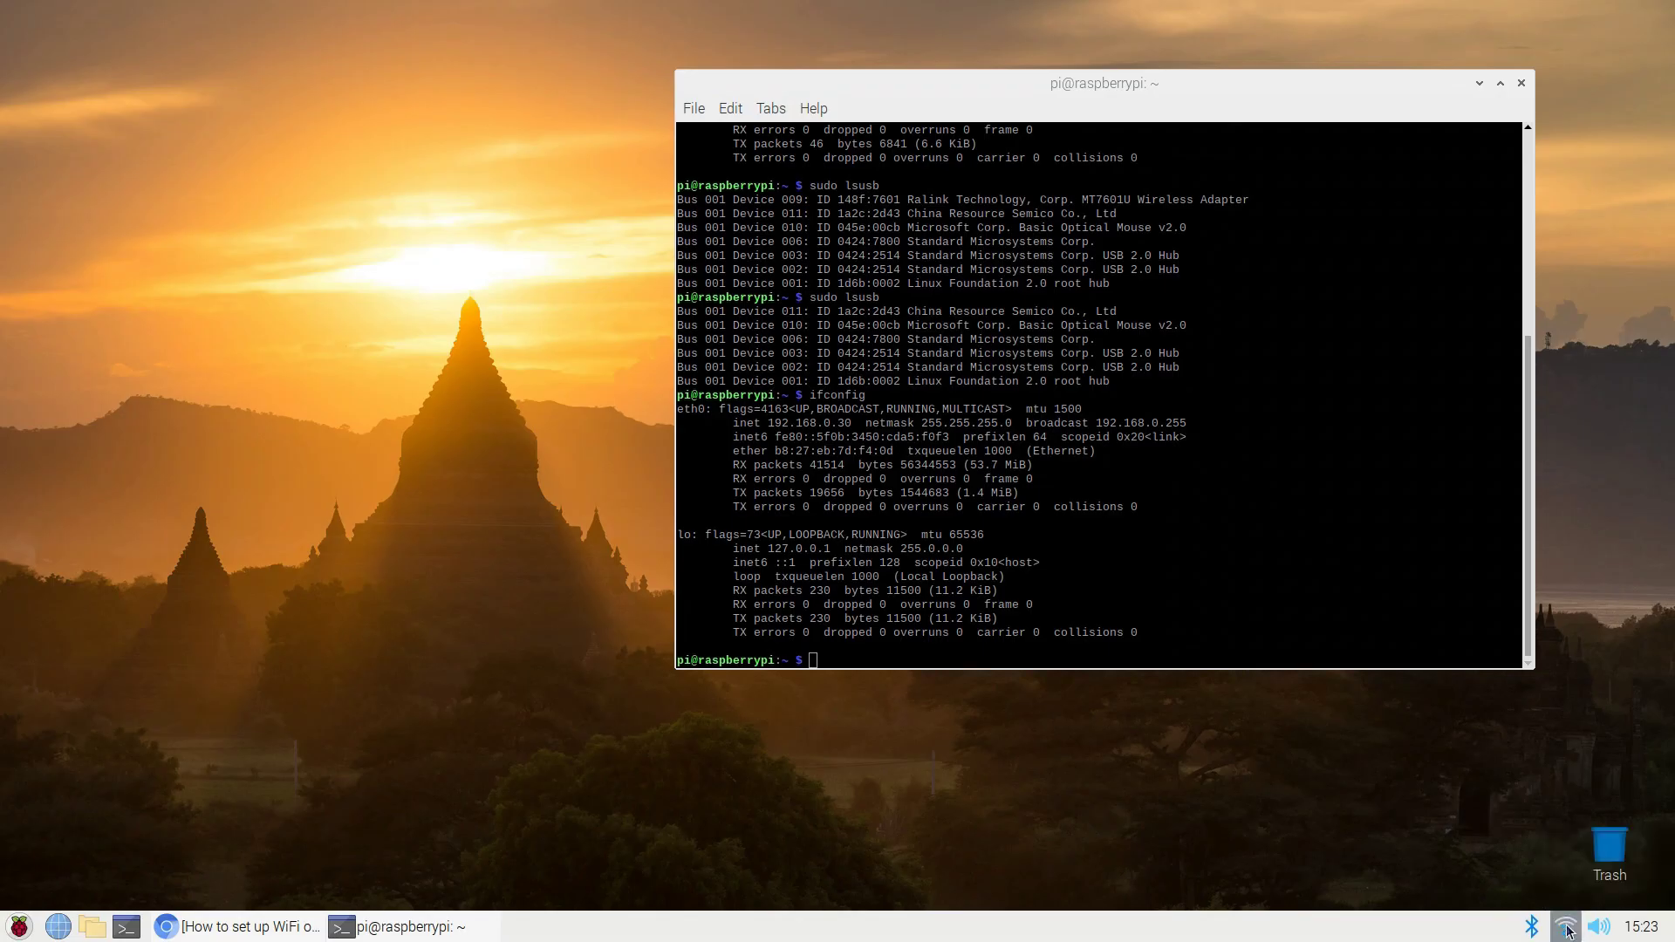